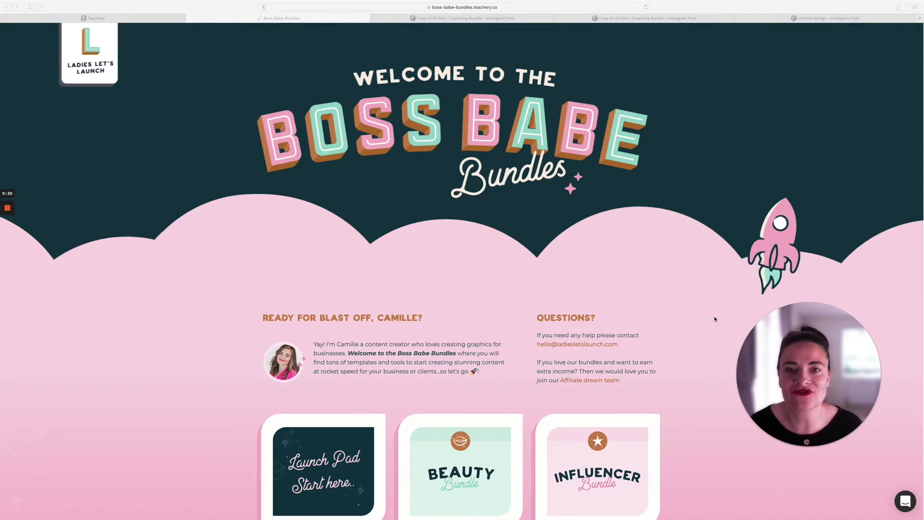
pyautogui.scroll(-1, 714, 319)
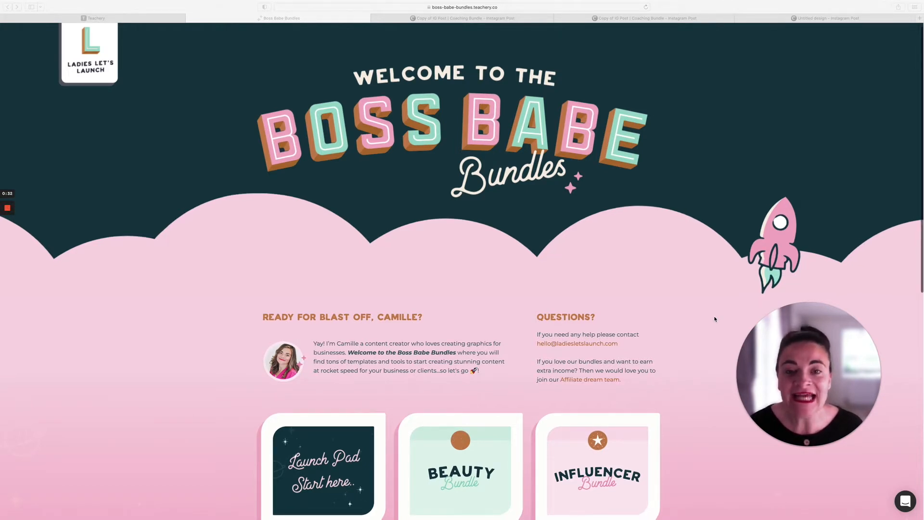
pyautogui.scroll(1, 715, 319)
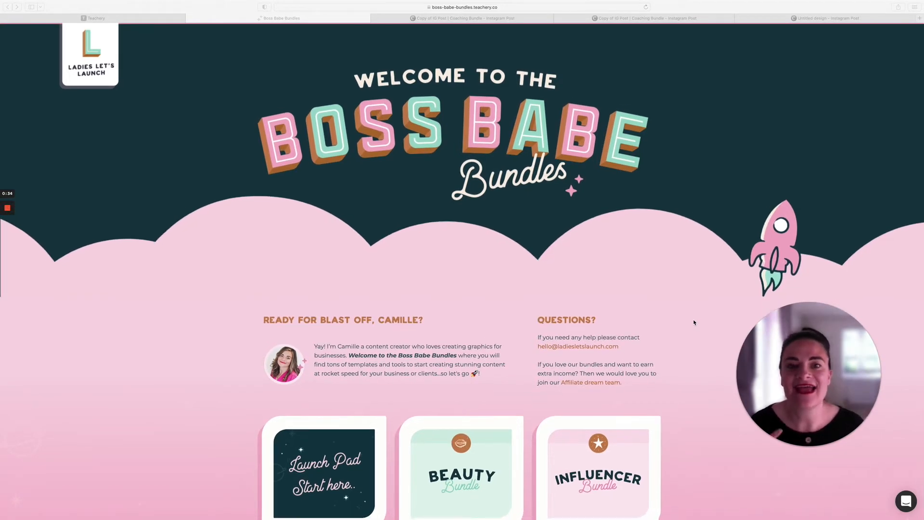
pyautogui.hscroll(1, 695, 322)
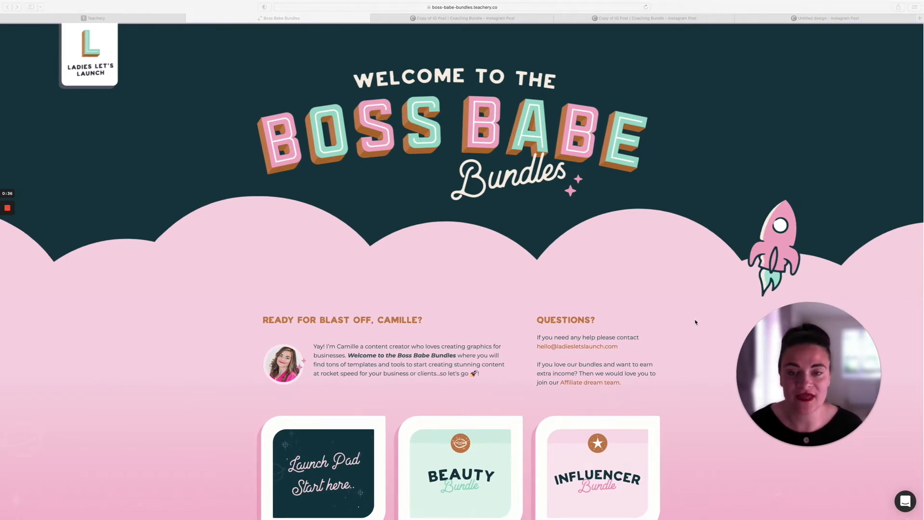
pyautogui.scroll(-1, 699, 320)
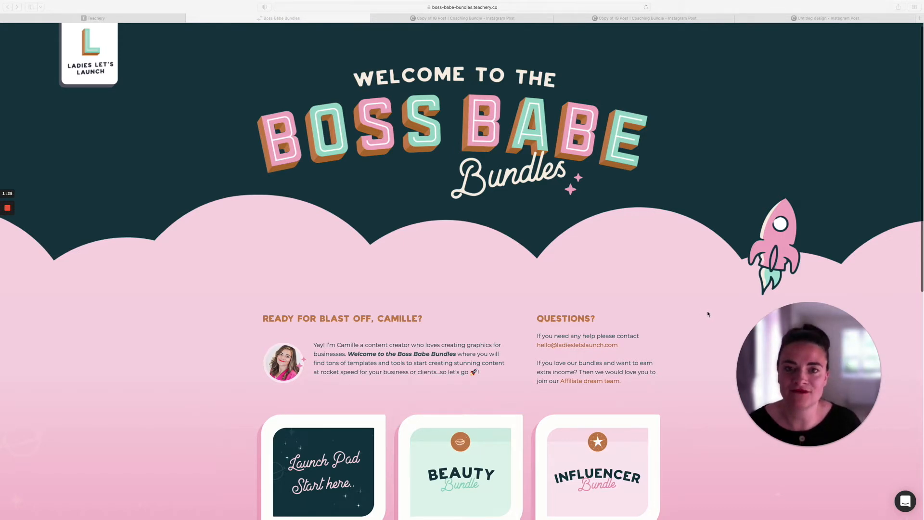
# Step: Open the Content Captions Bundle, review its caption download and Trello board options, and return to the bundle overview
pyautogui.scroll(-3, 707, 313)
pyautogui.scroll(-5, 708, 313)
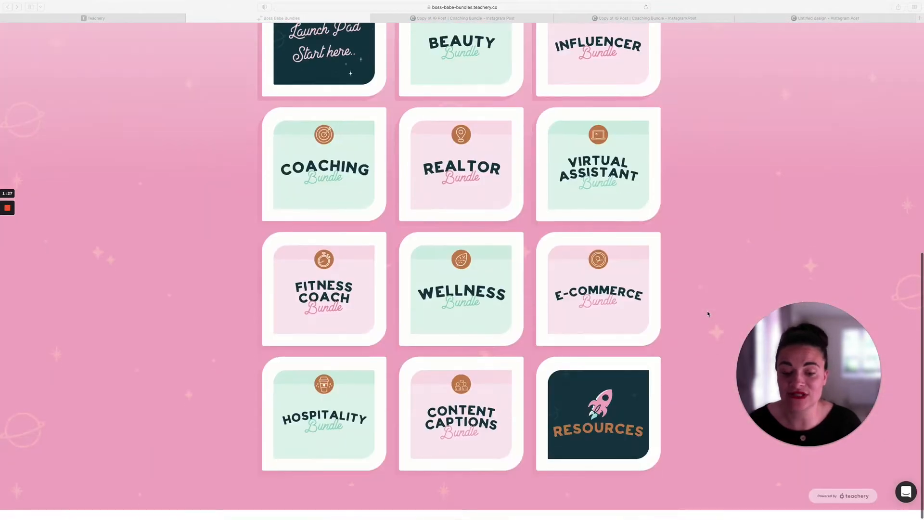
pyautogui.click(485, 400)
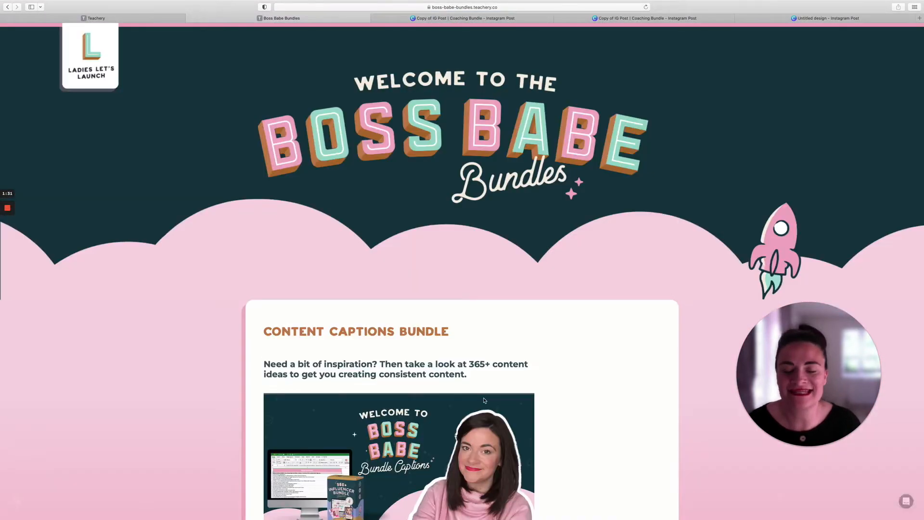
pyautogui.scroll(-3, 484, 400)
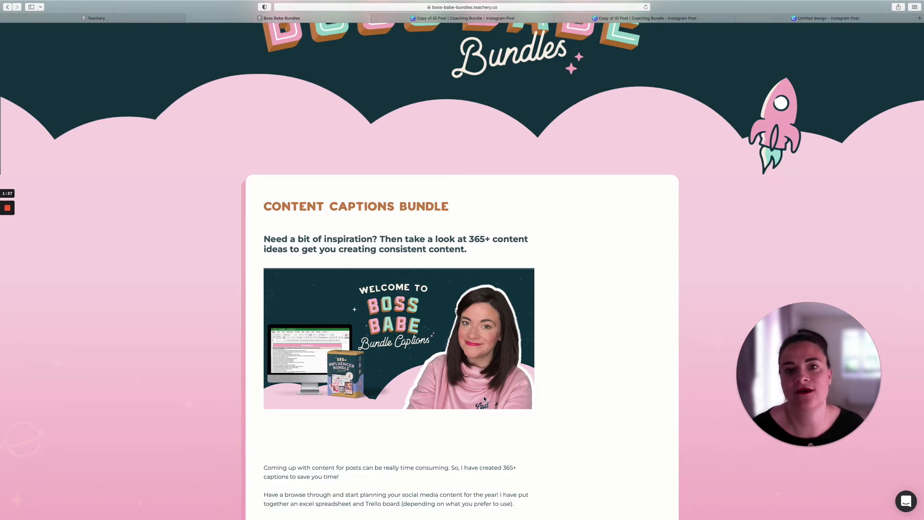
pyautogui.scroll(-2, 484, 399)
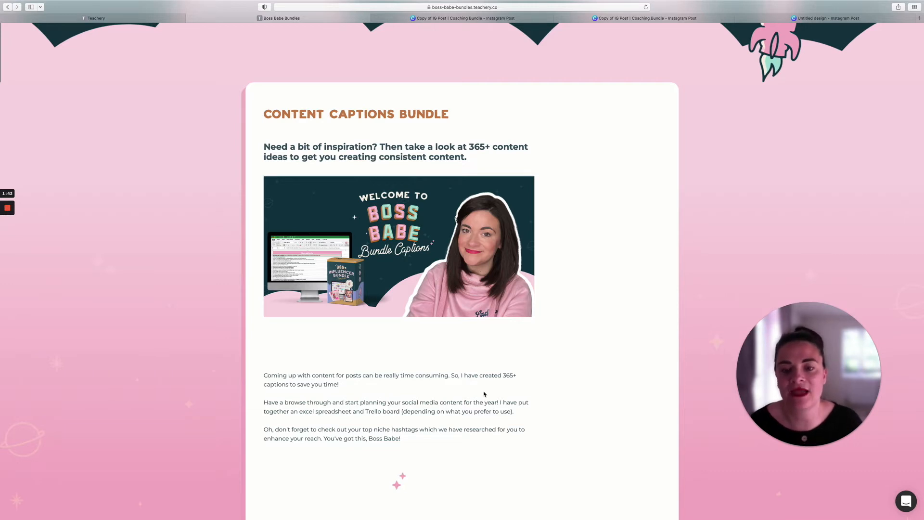
pyautogui.scroll(-7, 483, 393)
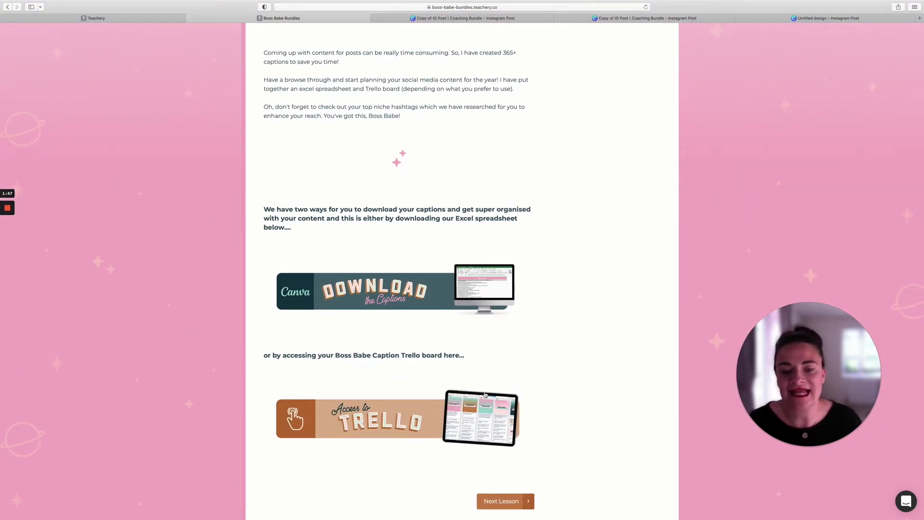
pyautogui.scroll(-2, 485, 395)
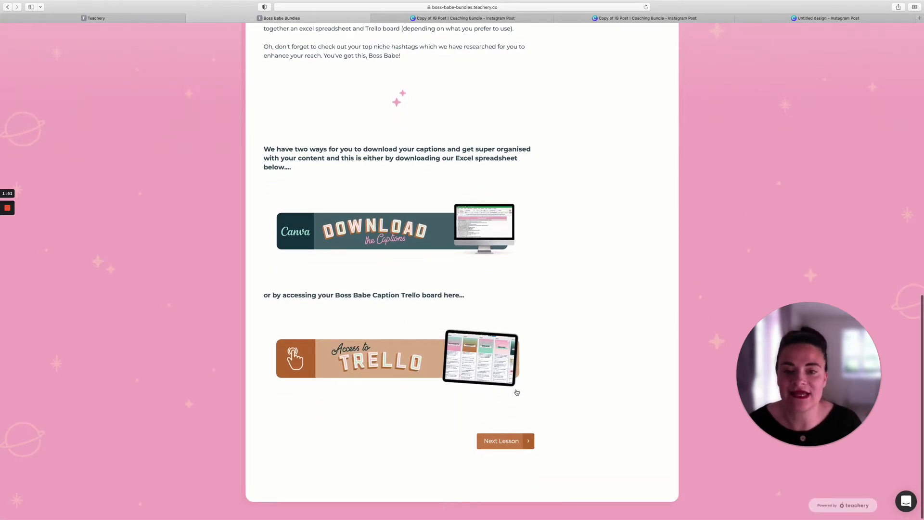
pyautogui.scroll(15, 516, 392)
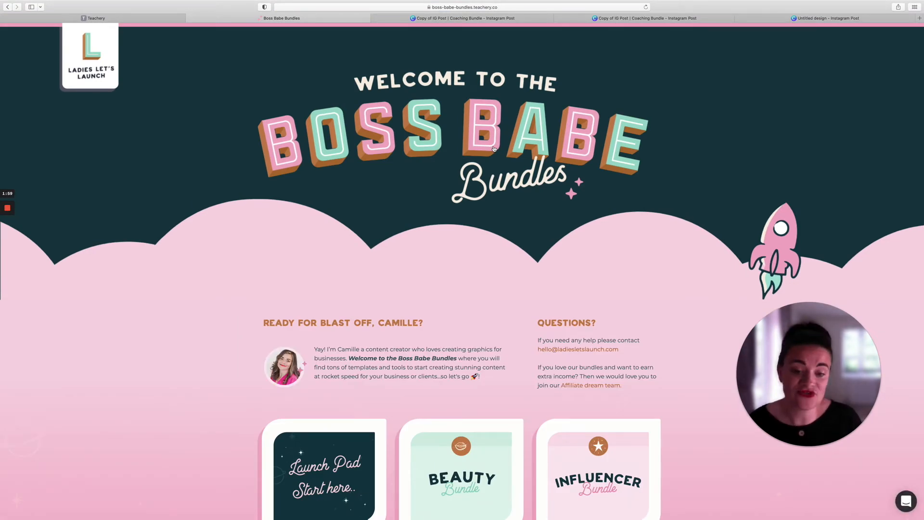
# Step: Open the Beauty Bundle, look over its introduction and list of template types, and return to the bundle overview
pyautogui.scroll(-1, 494, 149)
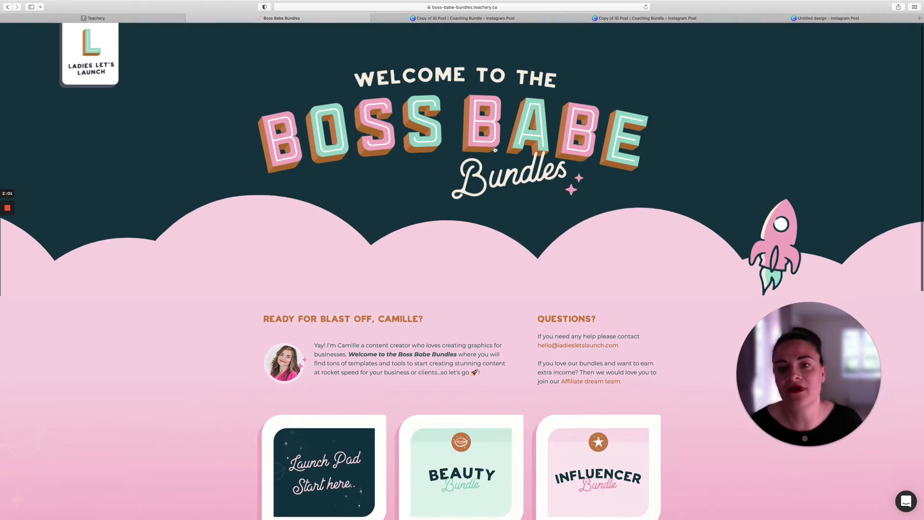
pyautogui.scroll(-5, 494, 149)
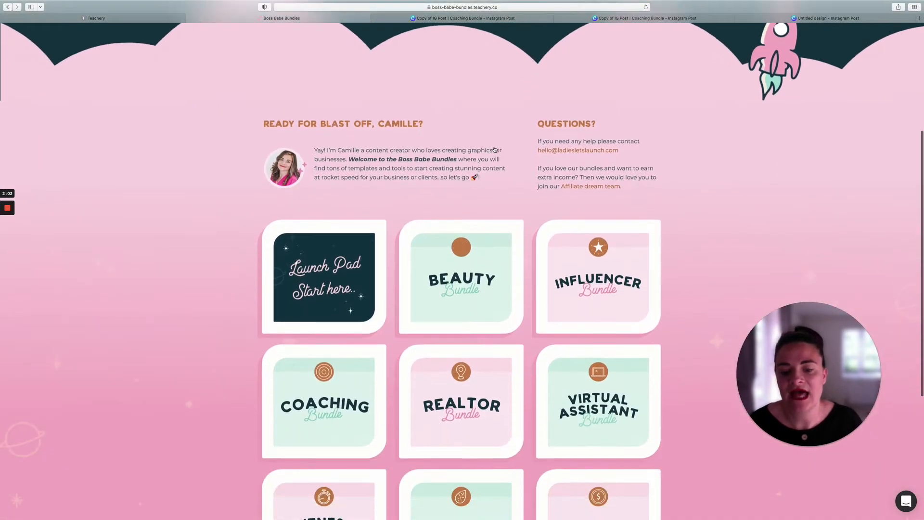
pyautogui.scroll(-2, 494, 149)
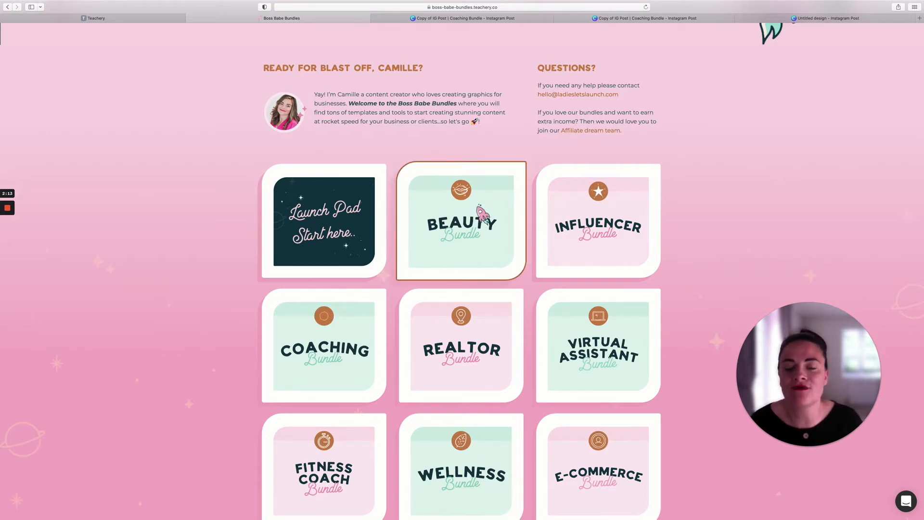
pyautogui.click(471, 208)
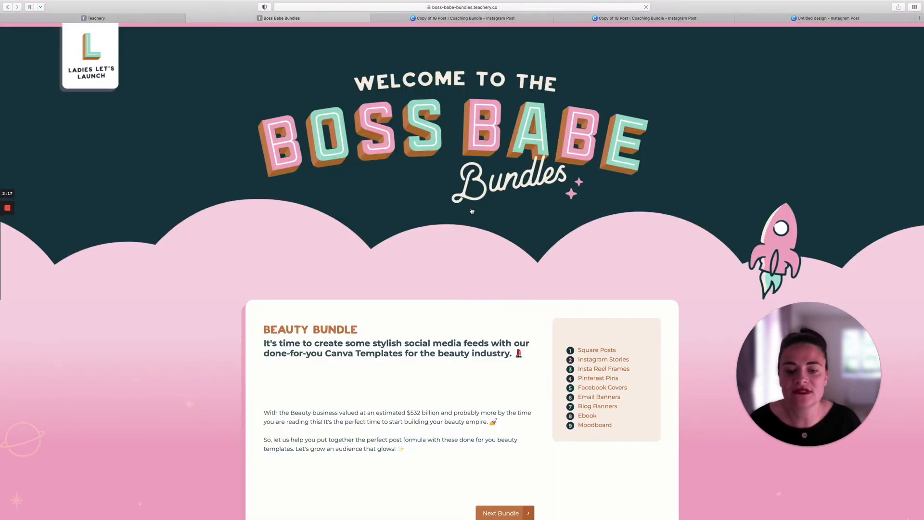
pyautogui.scroll(-3, 471, 210)
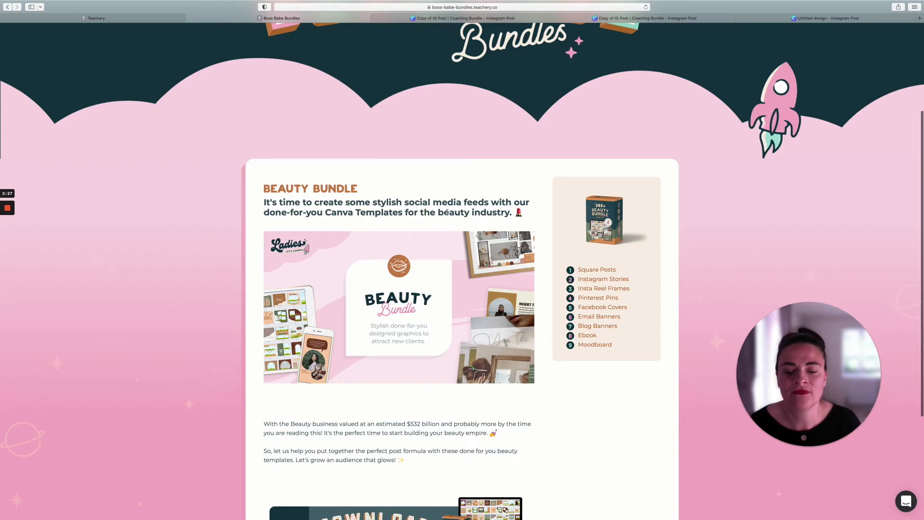
pyautogui.press('super+r')
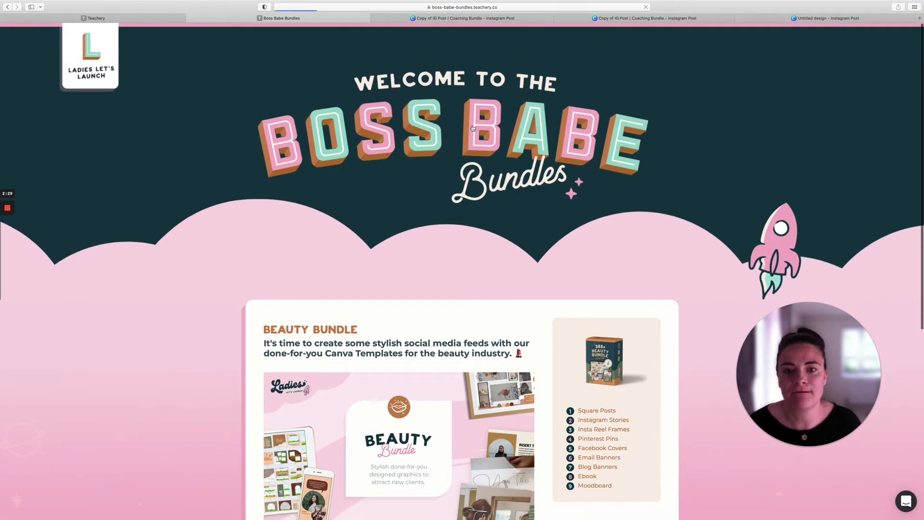
# Step: Open the Launch Pad introduction, read through the welcome page, and go back to the bundle overview
pyautogui.scroll(-3, 474, 127)
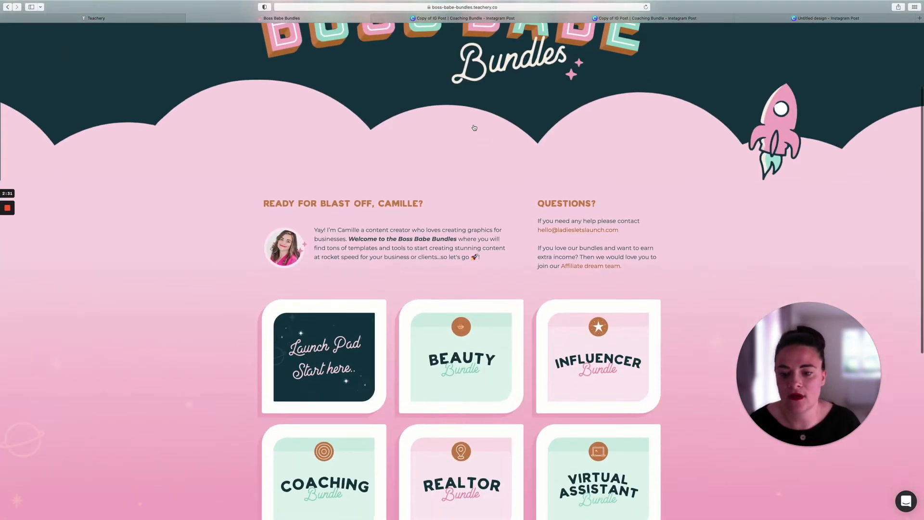
pyautogui.click(350, 312)
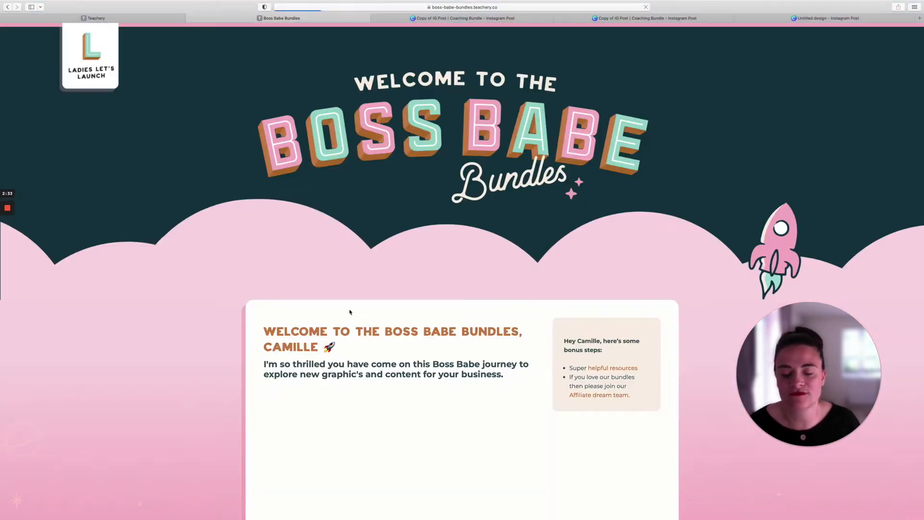
pyautogui.scroll(-5, 354, 310)
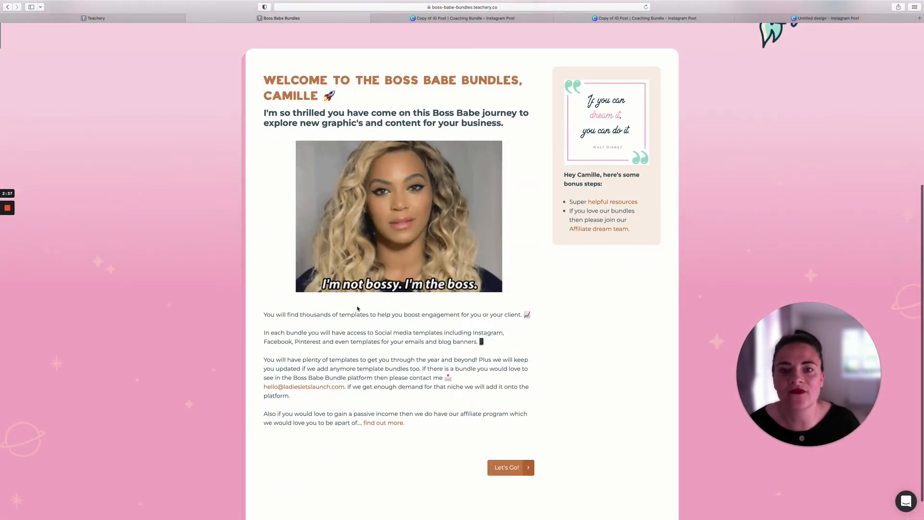
pyautogui.scroll(5, 358, 309)
pyautogui.click(414, 102)
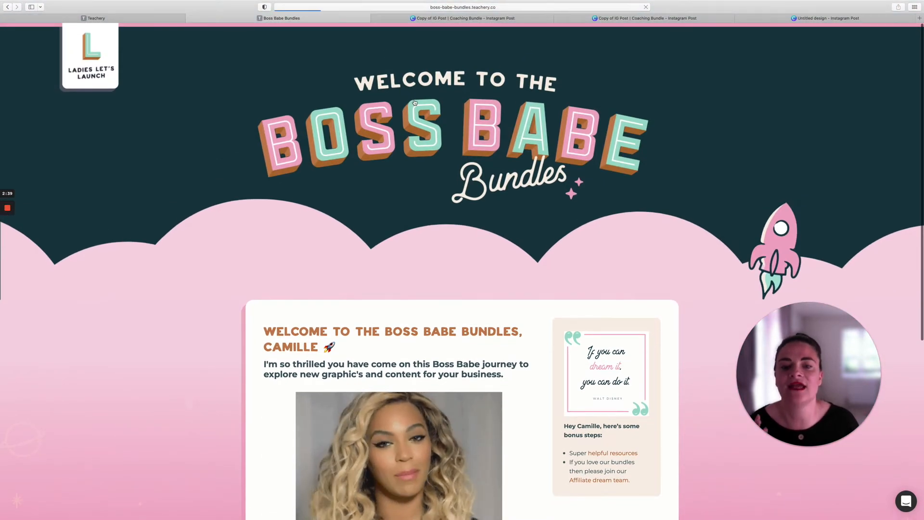
# Step: Open the Coaching Bundle and review its template list and Canva bundle download option
pyautogui.scroll(-4, 392, 277)
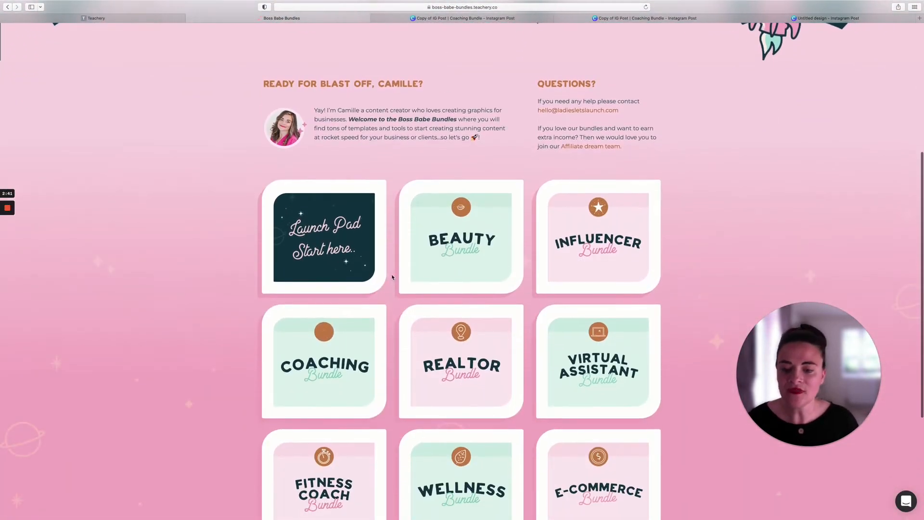
pyautogui.scroll(-3, 392, 277)
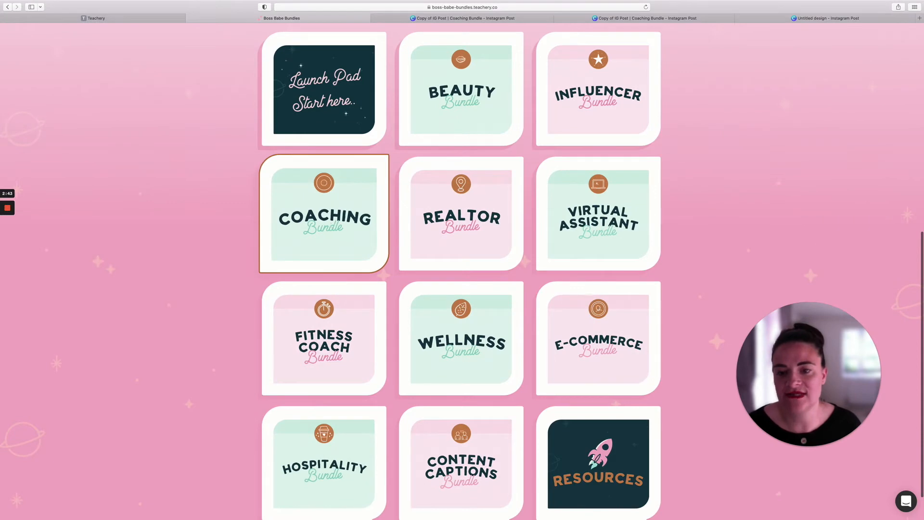
pyautogui.click(331, 223)
pyautogui.scroll(-3, 330, 222)
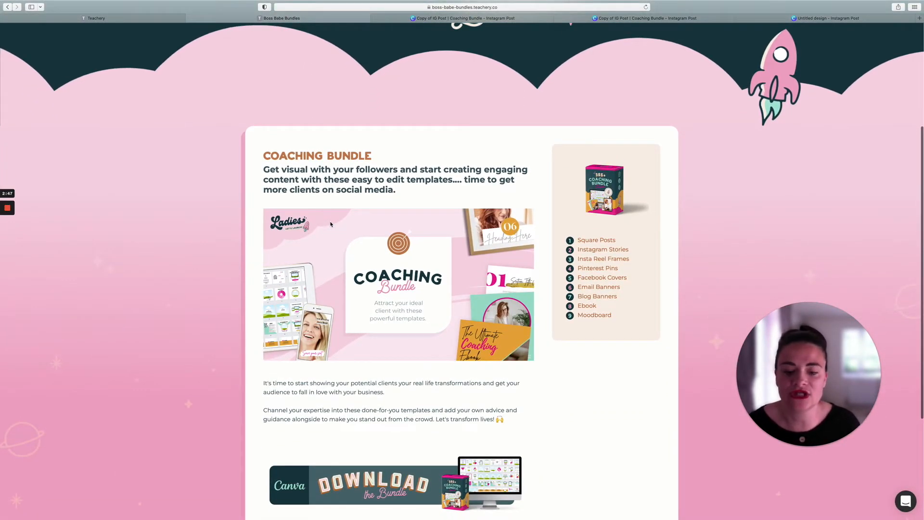
pyautogui.scroll(-1, 331, 223)
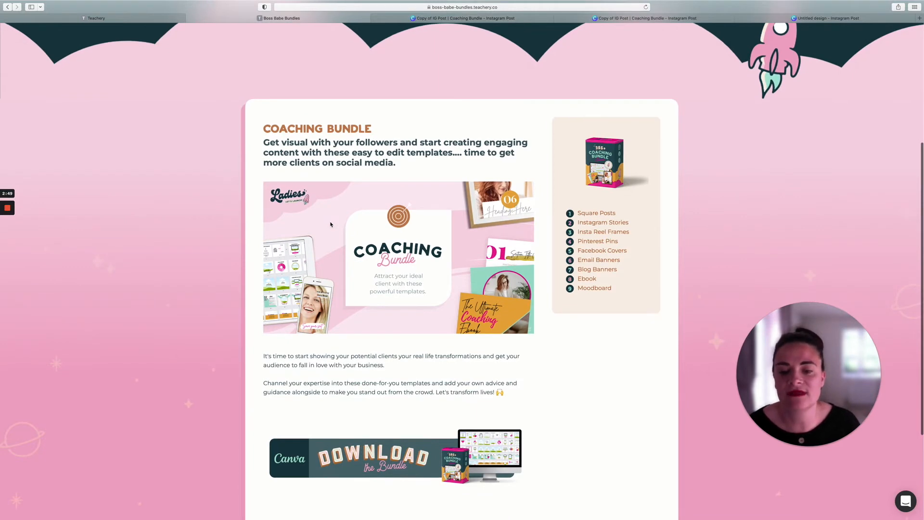
pyautogui.scroll(-2, 330, 224)
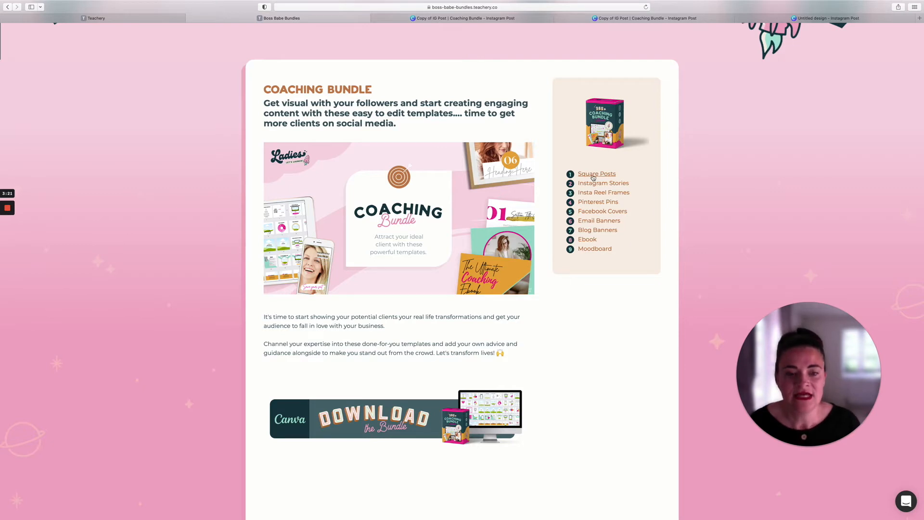
pyautogui.scroll(-2, 499, 420)
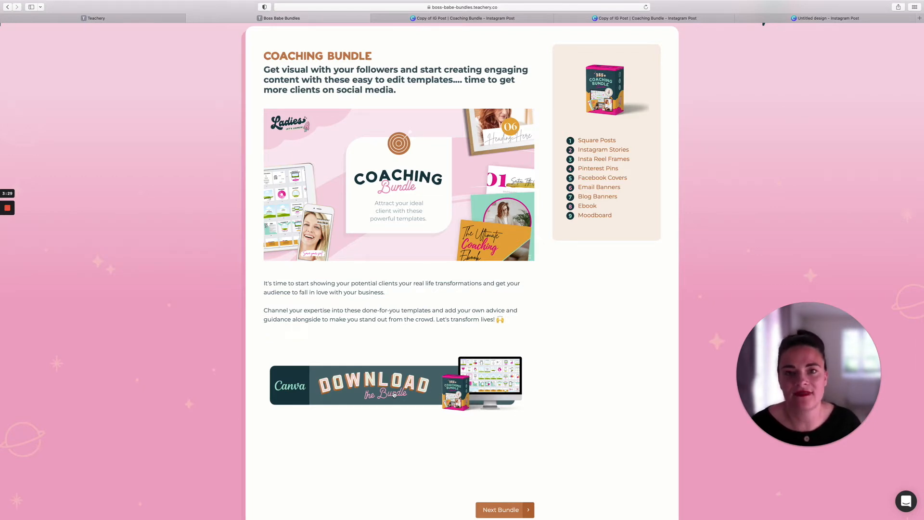
# Step: Create a Canva design from the Coaching Bundle's Square Posts template and display all its pages in grid view
pyautogui.click(599, 144)
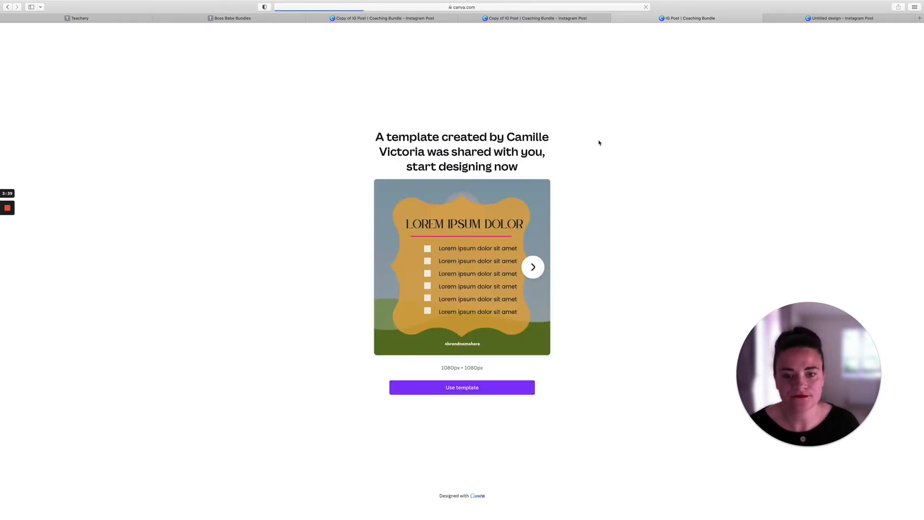
pyautogui.click(480, 392)
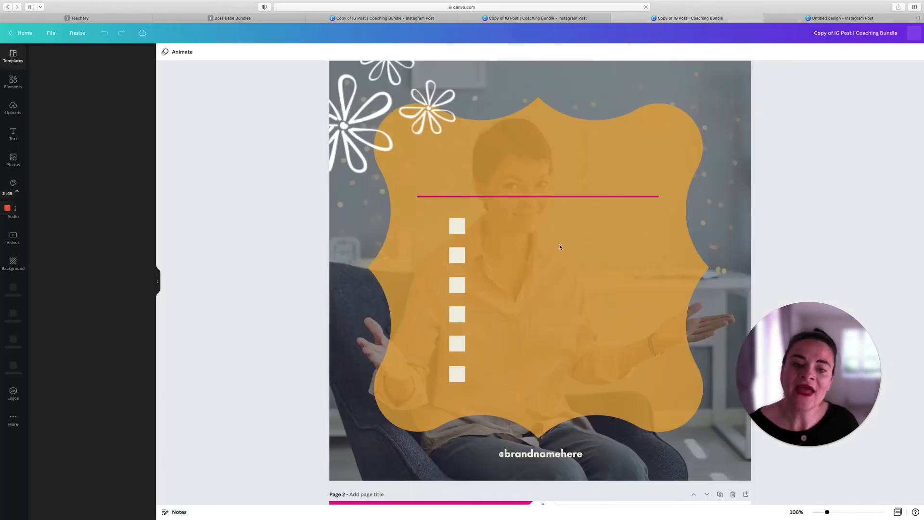
pyautogui.scroll(-5, 558, 244)
pyautogui.scroll(-3, 560, 244)
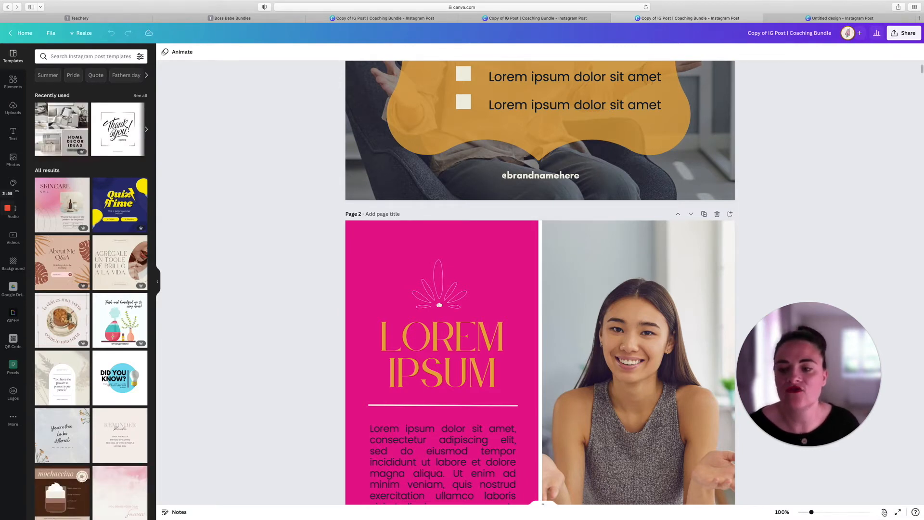
pyautogui.click(885, 513)
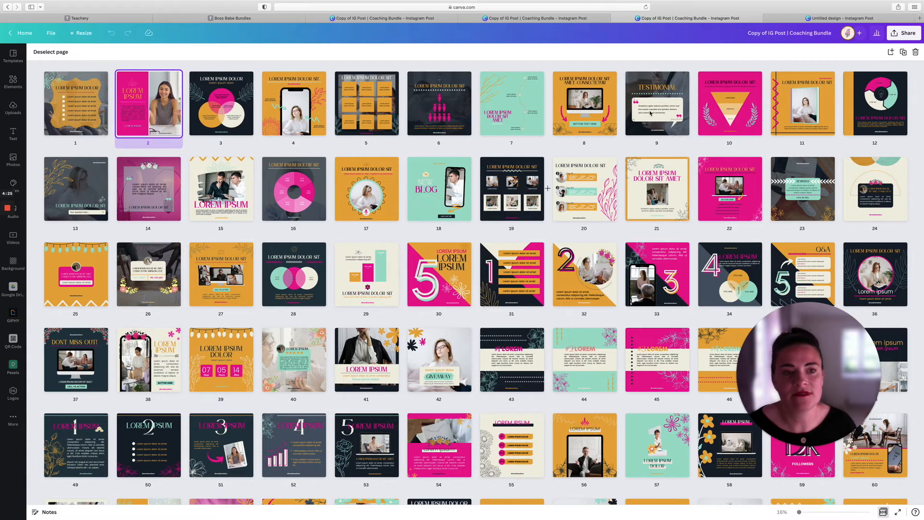
# Step: Switch to the untitled Instagram post design, open page 1, and delete the orange leaf graphic
pyautogui.click(791, 22)
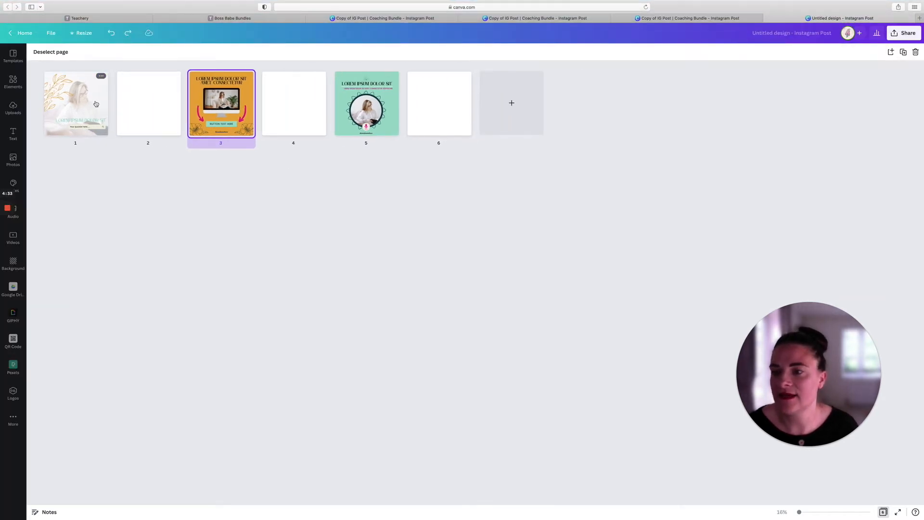
pyautogui.click(96, 104)
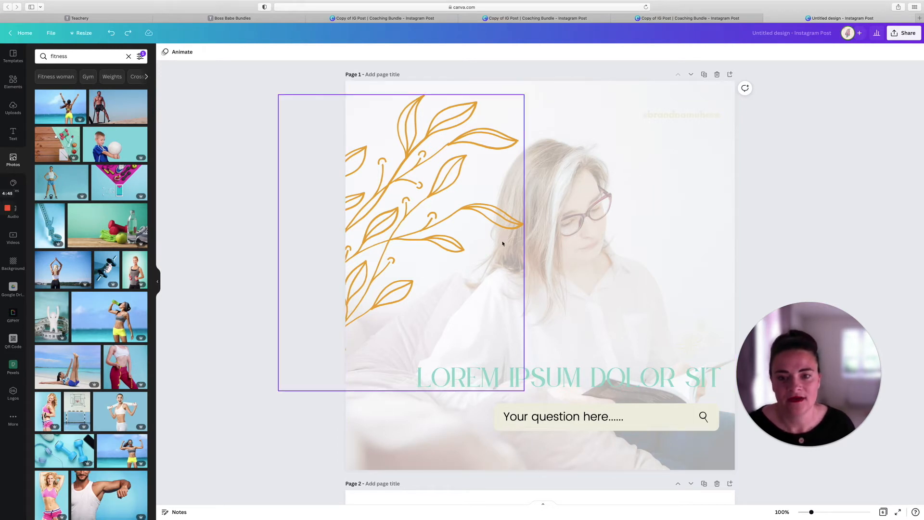
pyautogui.click(417, 208)
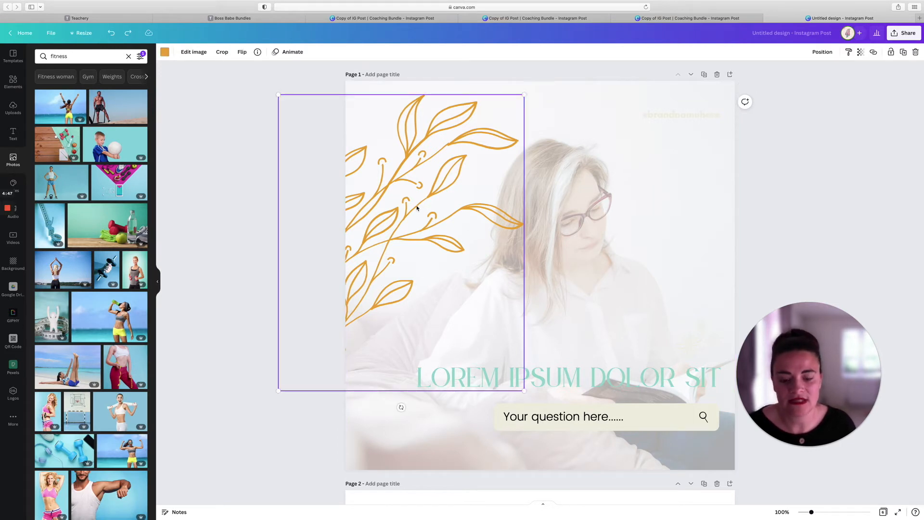
pyautogui.press('Delete')
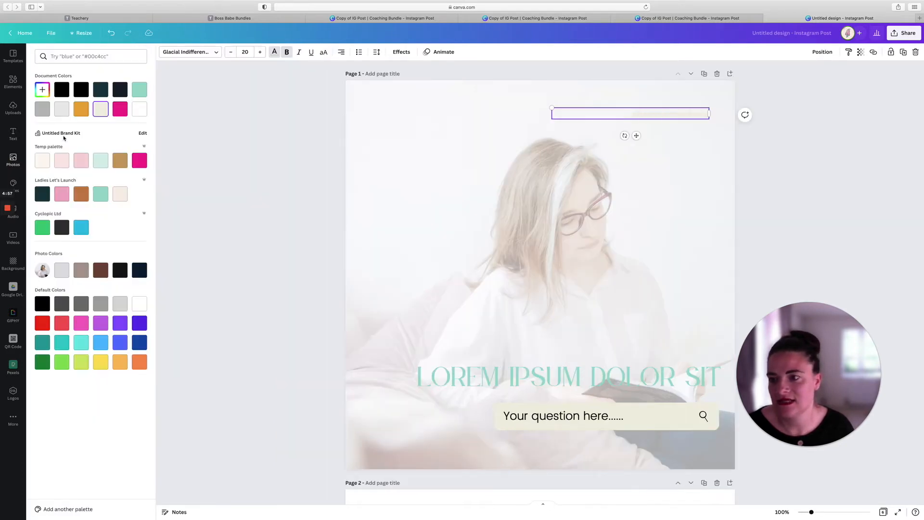
pyautogui.click(42, 194)
pyautogui.click(192, 182)
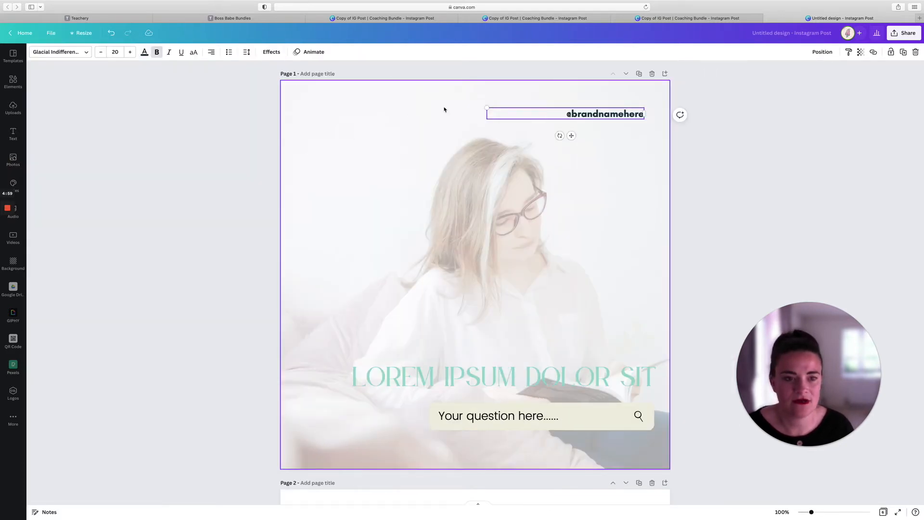
pyautogui.click(580, 114)
pyautogui.click(581, 105)
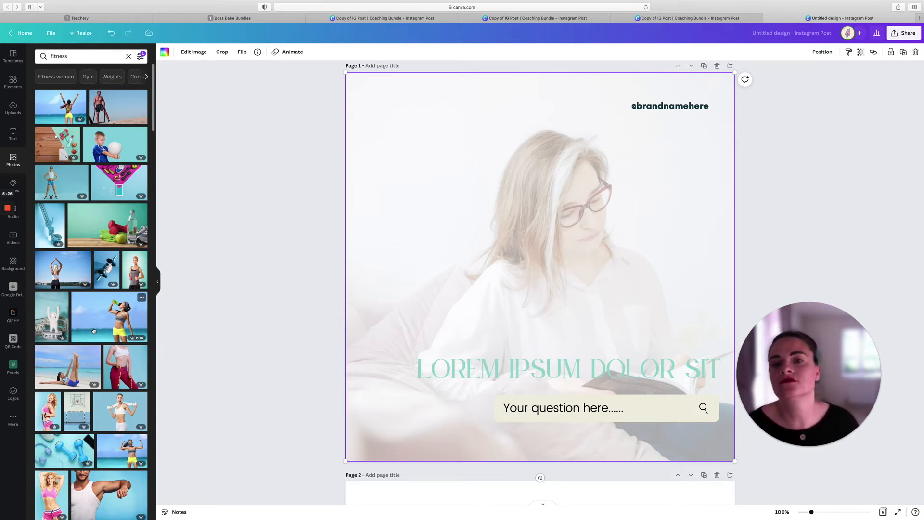
# Step: Browse the fitness photos and filter them by the custom mint colour #95D8CA
pyautogui.scroll(-5, 72, 301)
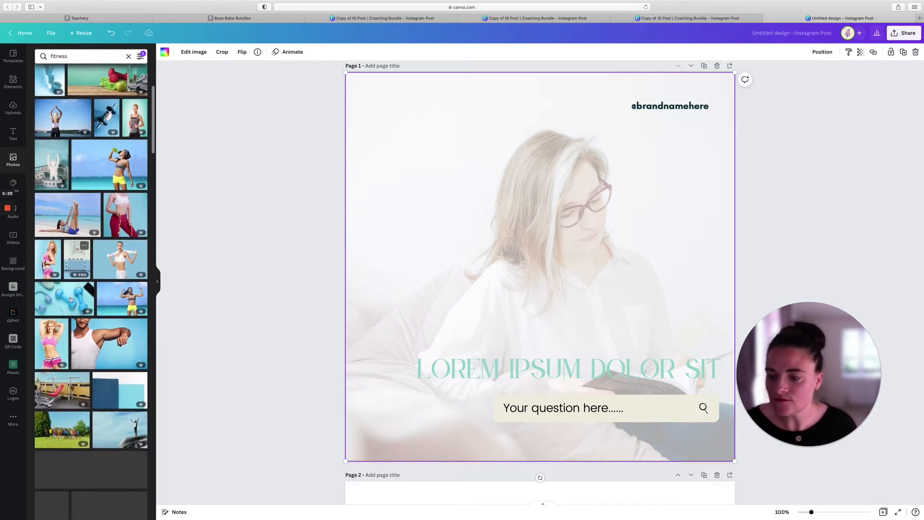
pyautogui.scroll(-4, 71, 299)
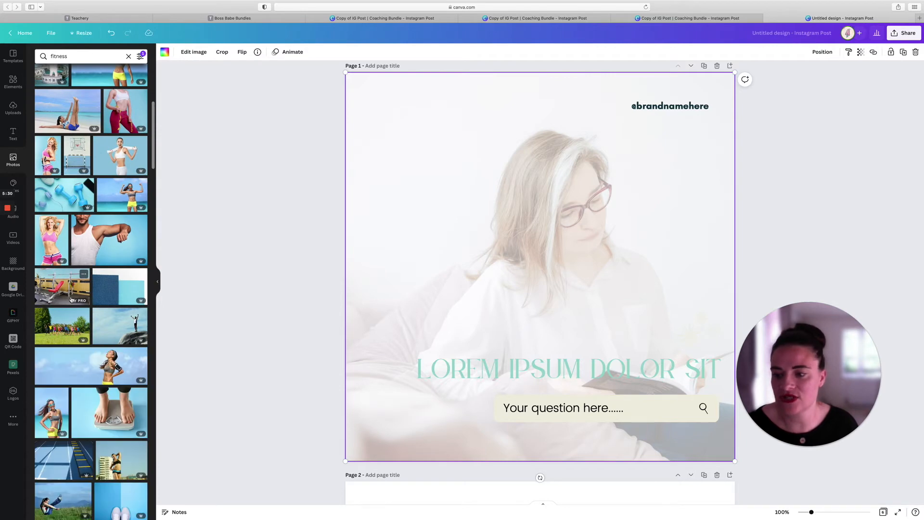
pyautogui.scroll(15, 71, 300)
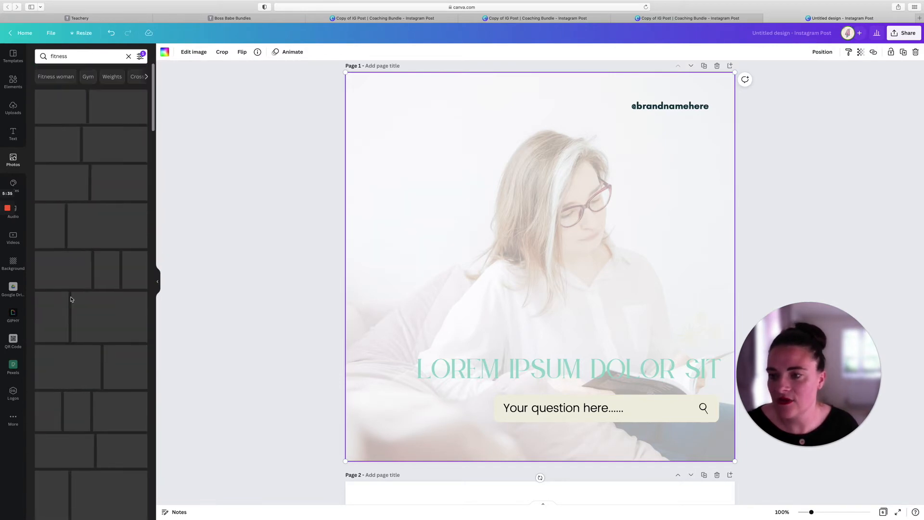
pyautogui.scroll(-1, 207, 137)
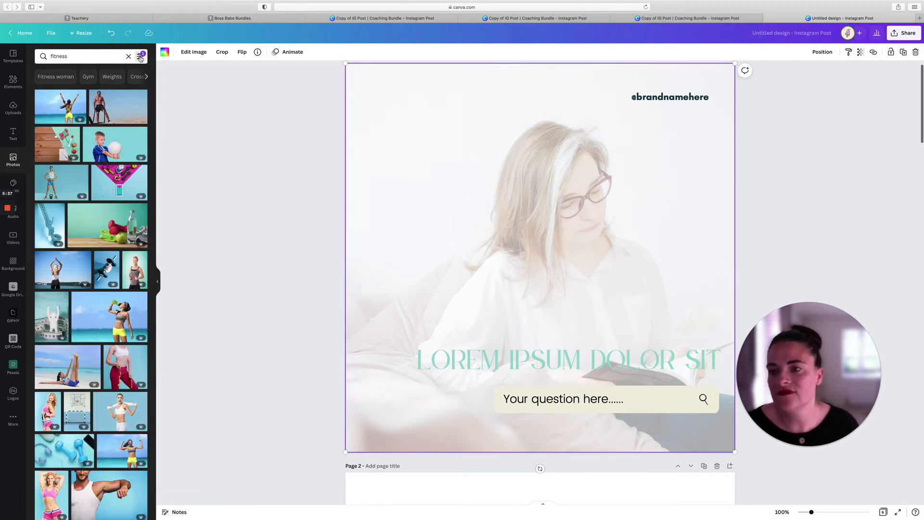
pyautogui.click(140, 57)
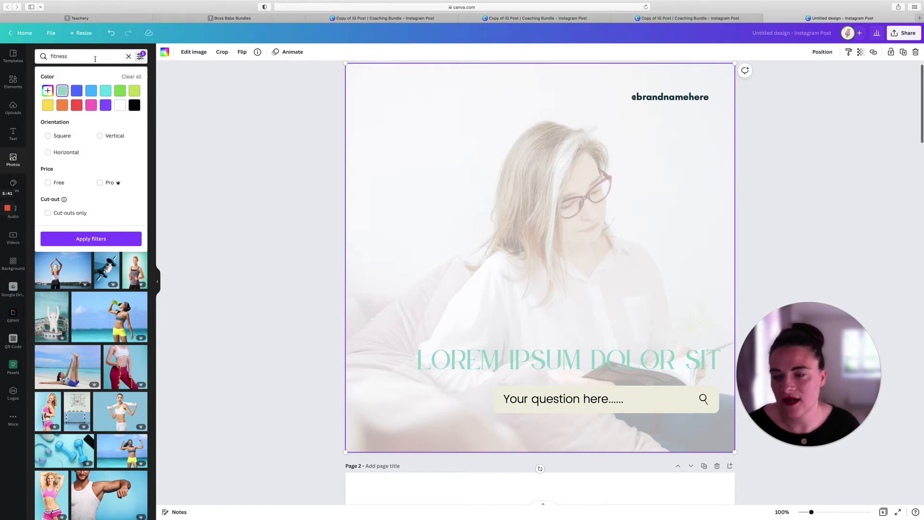
pyautogui.click(48, 92)
pyautogui.click(119, 167)
pyautogui.moveTo(119, 167); pyautogui.dragTo(86, 162)
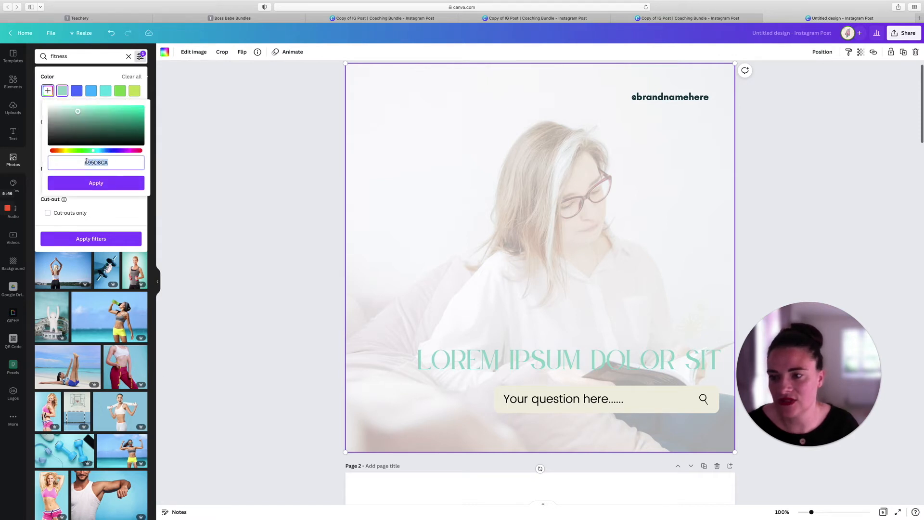
pyautogui.click(96, 187)
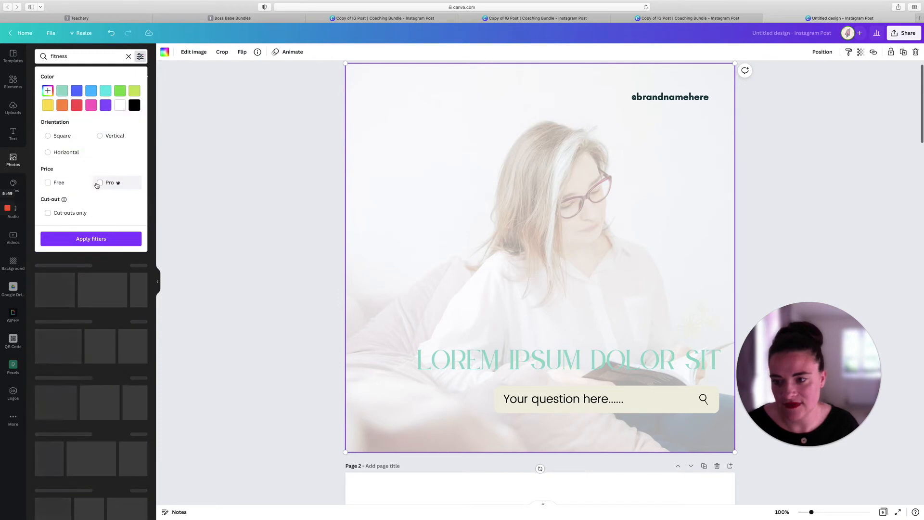
pyautogui.click(62, 91)
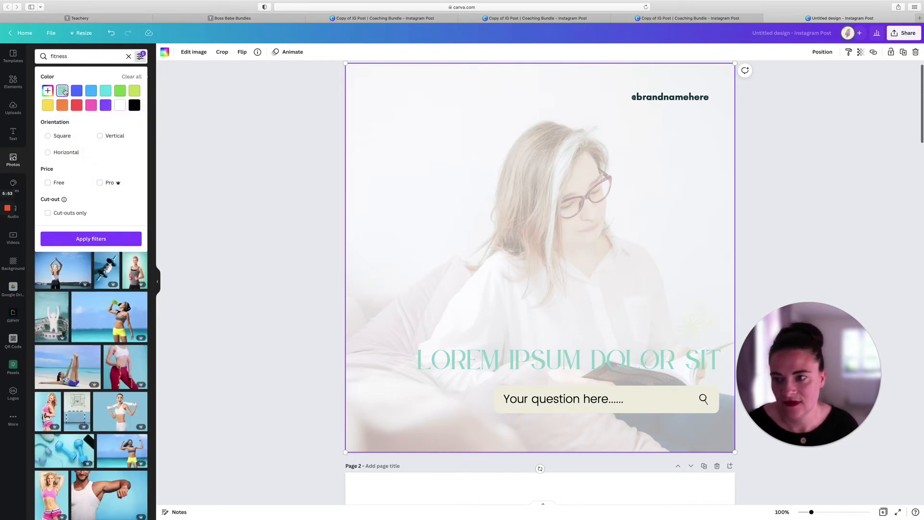
pyautogui.click(77, 240)
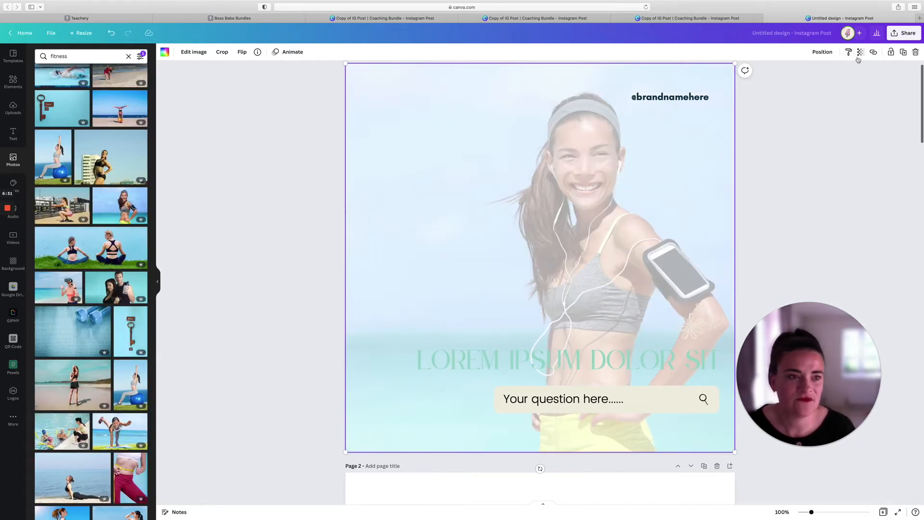
# Step: Set the background photo's transparency to 63 and recolour the Lorem Ipsum heading dark teal
pyautogui.click(860, 53)
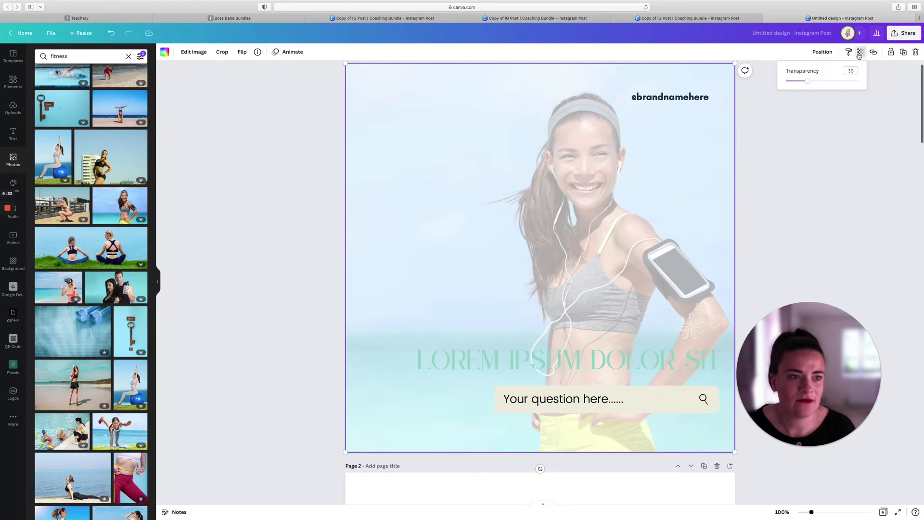
pyautogui.moveTo(809, 82); pyautogui.dragTo(833, 84)
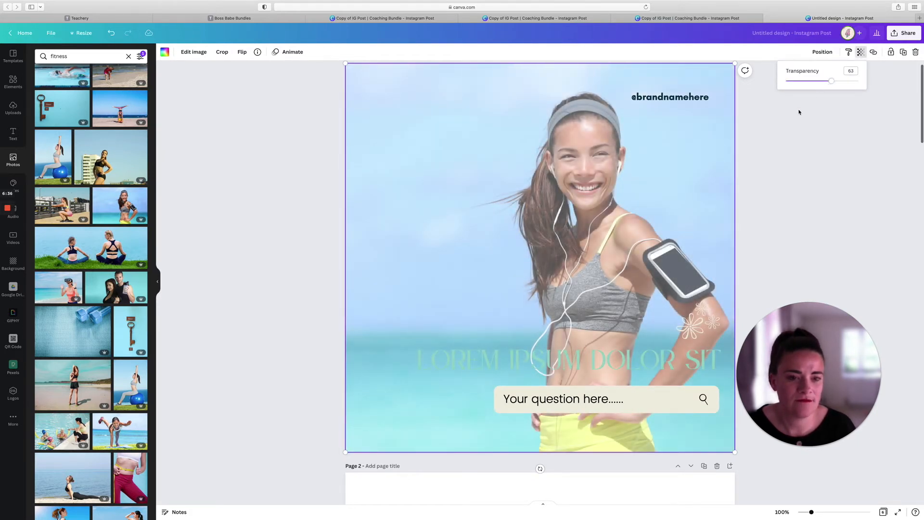
pyautogui.click(568, 361)
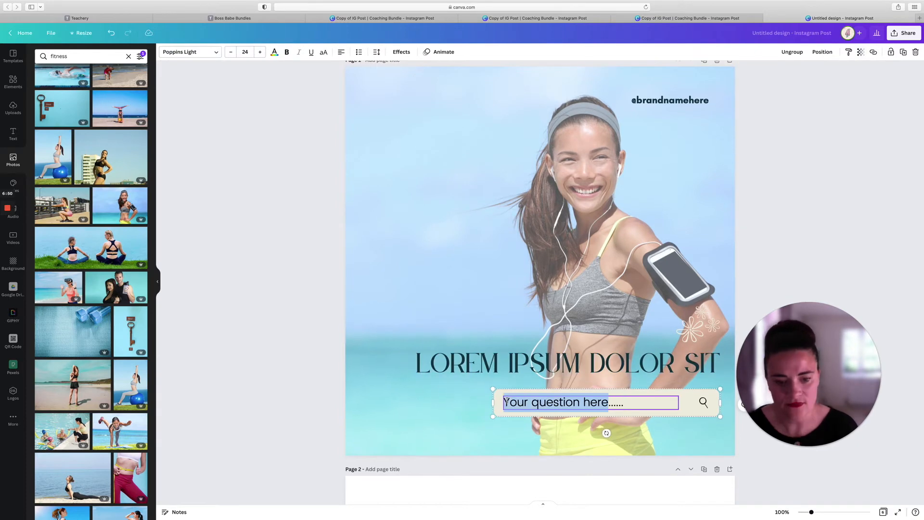
# Step: Replace the question placeholder in the search-bar graphic with "How healthy do you feel", keeping the trailing dots
pyautogui.write('How Healthy Do You')
pyautogui.press('BackSpace')
pyautogui.press('BackSpace')
pyautogui.press('BackSpace')
pyautogui.press('BackSpace')
pyautogui.press('BackSpace')
pyautogui.press('BackSpace')
pyautogui.press('BackSpace')
pyautogui.press('BackSpace')
pyautogui.press('BackSpace')
pyautogui.press('BackSpace')
pyautogui.press('BackSpace')
pyautogui.press('BackSpace')
pyautogui.press('BackSpace')
pyautogui.press('BackSpace')
pyautogui.scroll(1, 568, 375)
pyautogui.write('healthy do you feel')
# Step: Change the Lorem Ipsum heading on page 1 to "MOTIVATIONAL MONDAY"
pyautogui.doubleClick(568, 377)
pyautogui.write('MOTIVATIONAL MONDAY')
pyautogui.click(301, 307)
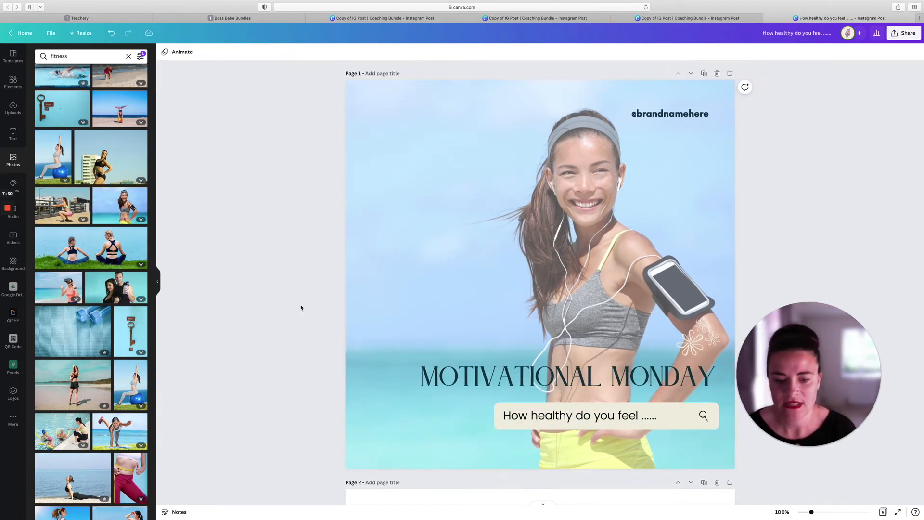
# Step: Fill page 2 with a single-image grid
pyautogui.scroll(-5, 302, 308)
pyautogui.scroll(-3, 301, 308)
pyautogui.click(381, 318)
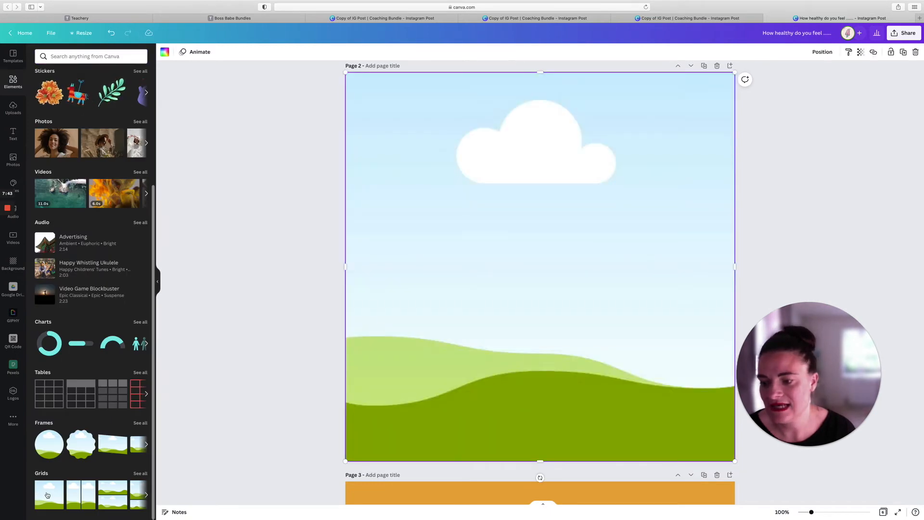
pyautogui.click(268, 366)
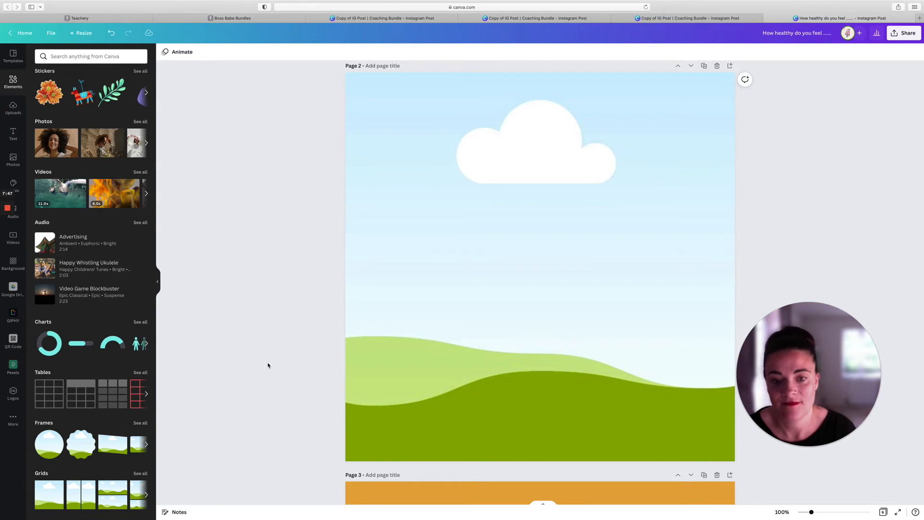
# Step: Place the fitness photo of the woman with raised arms in page 2's grid and remove its background
pyautogui.click(13, 158)
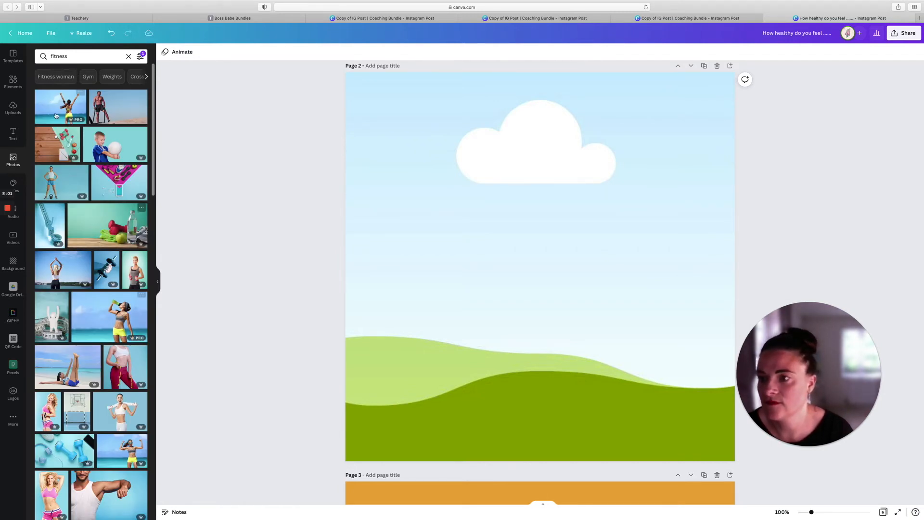
pyautogui.click(55, 116)
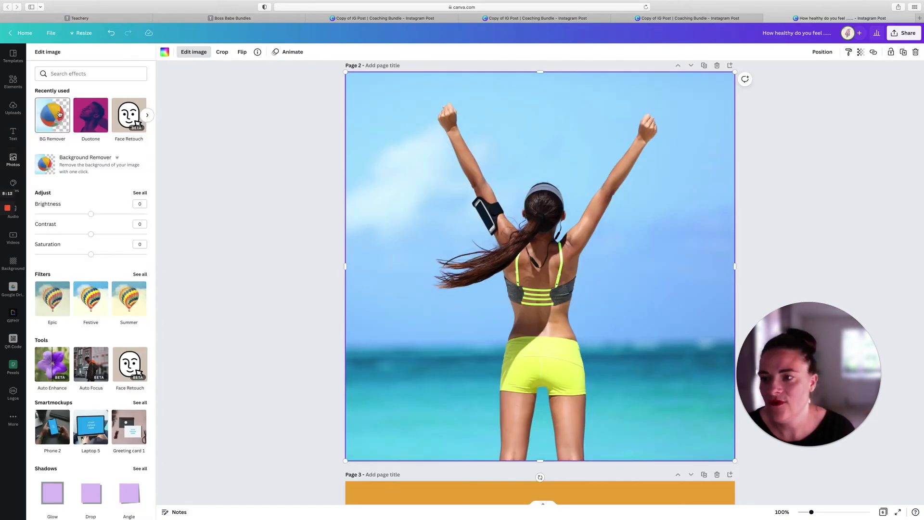
pyautogui.click(59, 114)
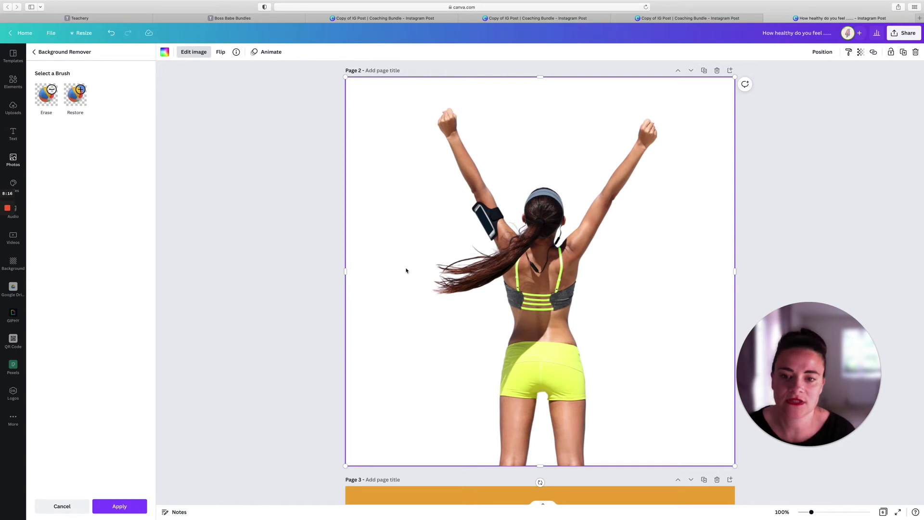
pyautogui.click(298, 241)
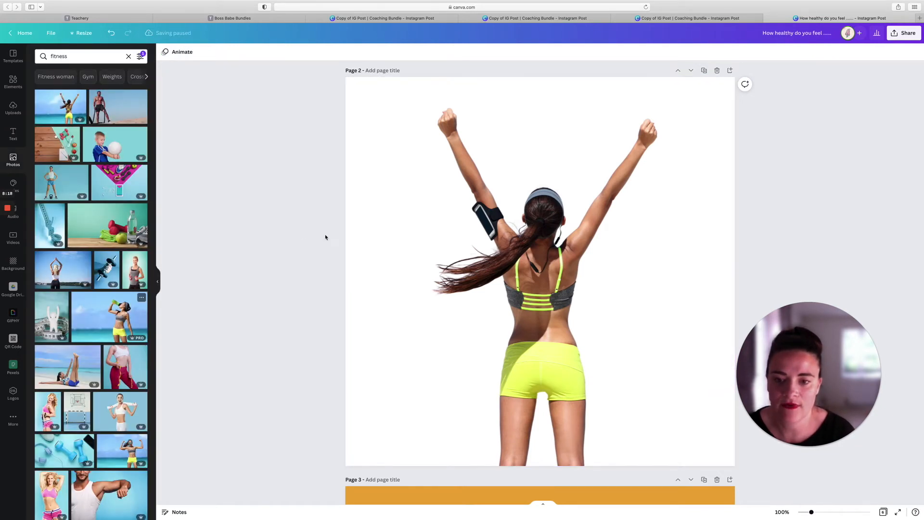
# Step: Move the cut-out aside to reach page 2's background and colour it dark teal from the Ladies Let's Launch palette
pyautogui.moveTo(393, 252); pyautogui.dragTo(497, 258)
pyautogui.click(418, 254)
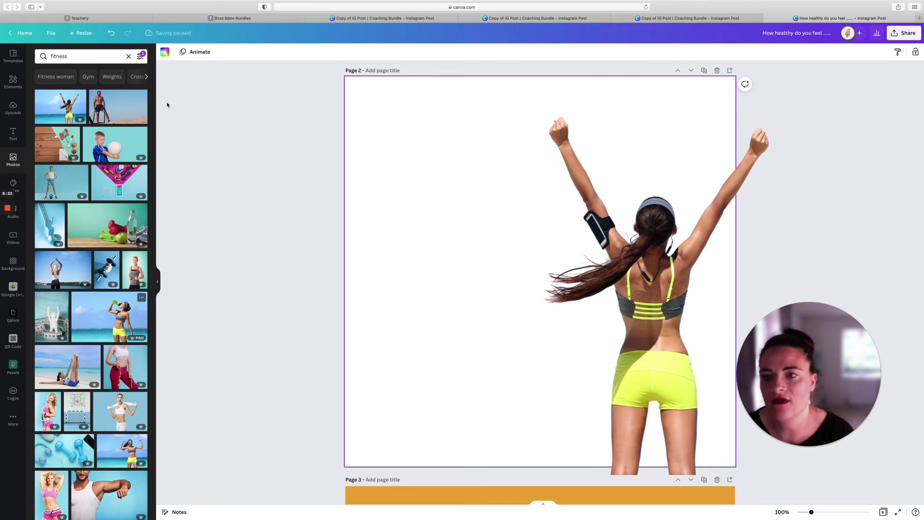
pyautogui.click(167, 54)
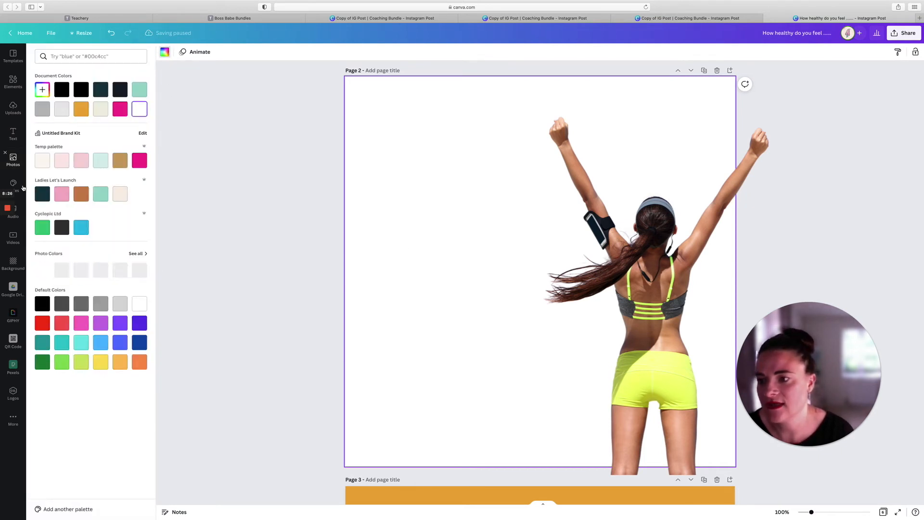
pyautogui.click(42, 194)
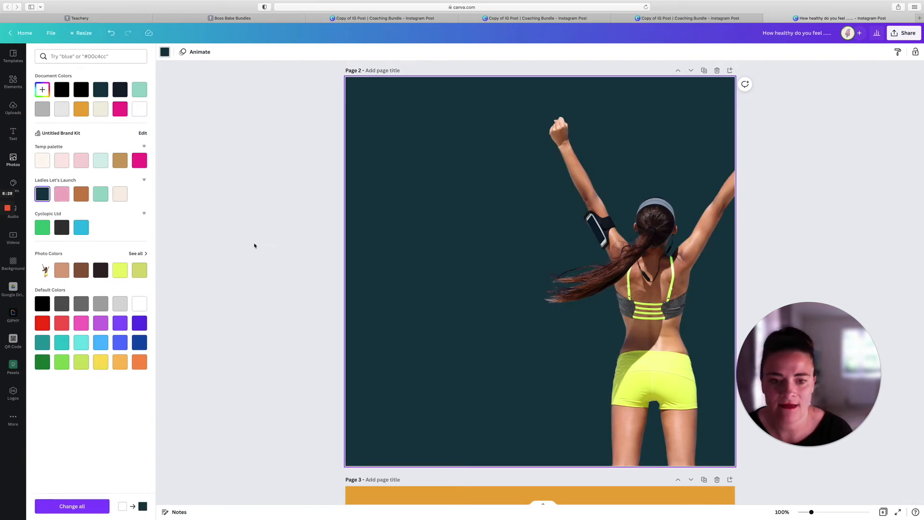
pyautogui.click(693, 316)
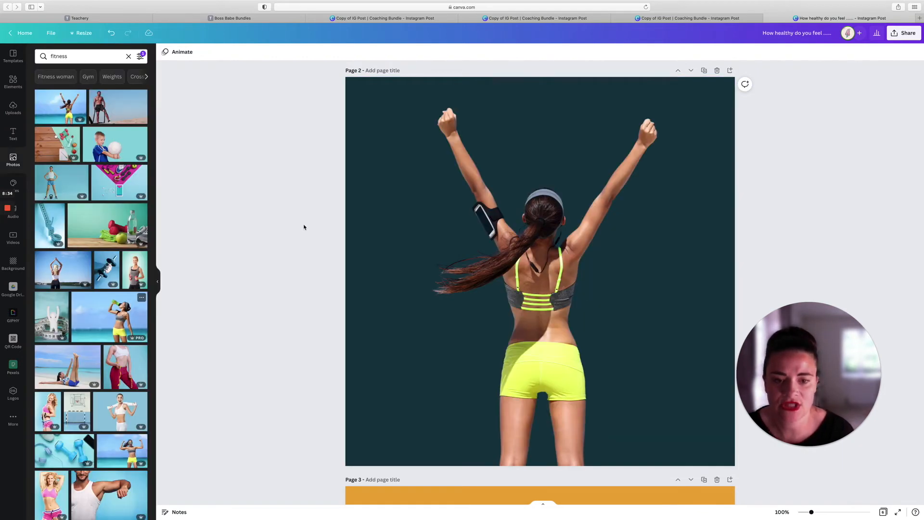
# Step: Replace the photo inside the computer screen mockup on page 3 with the beach leg-raise fitness photo
pyautogui.scroll(-5, 304, 227)
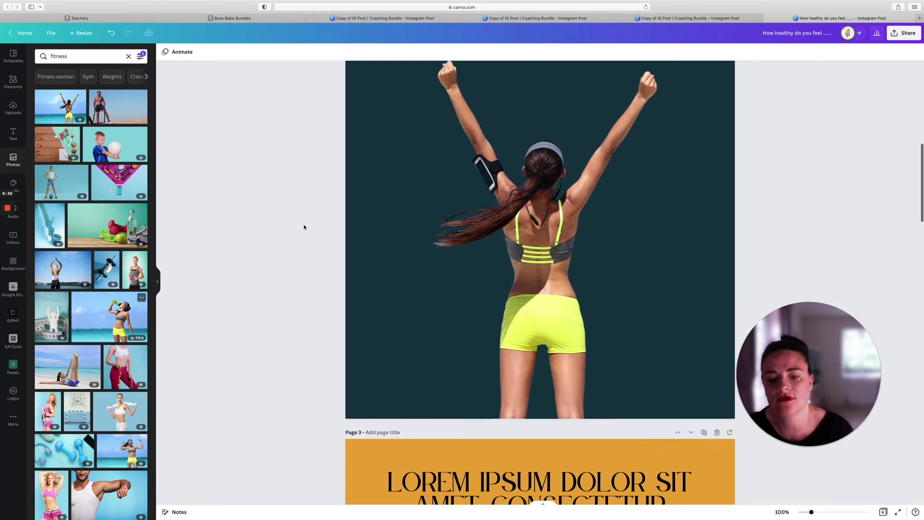
pyautogui.scroll(2, 304, 227)
pyautogui.scroll(1, 304, 227)
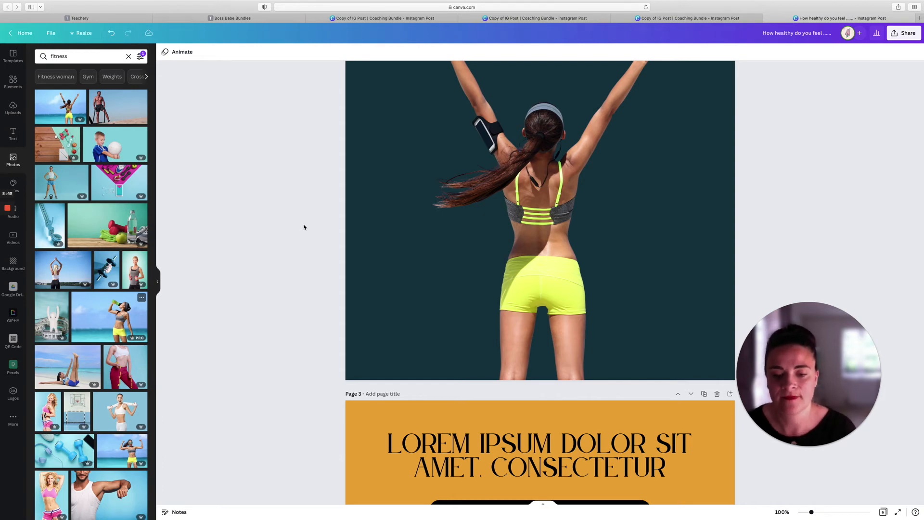
pyautogui.scroll(-10, 304, 227)
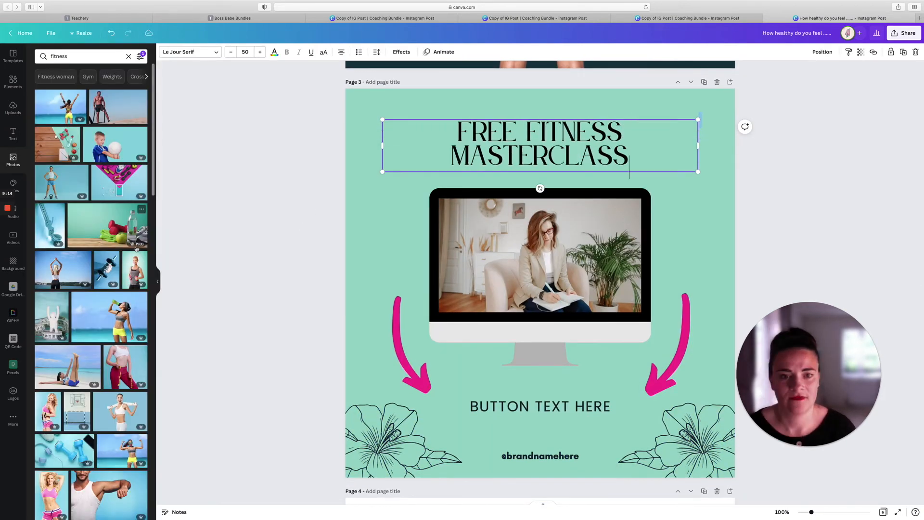
pyautogui.moveTo(67, 366); pyautogui.dragTo(530, 246)
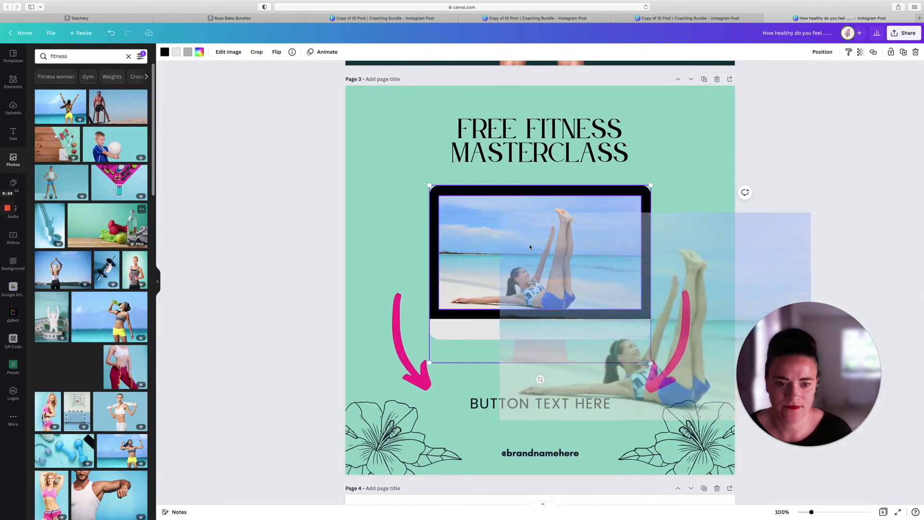
pyautogui.moveTo(530, 247); pyautogui.dragTo(530, 247)
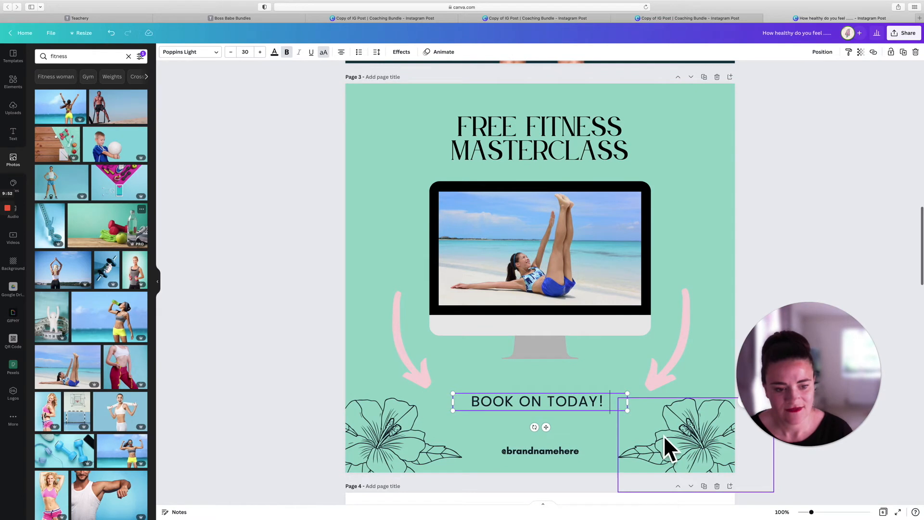
# Step: Delete both flower graphics from the lower corners of page 3
pyautogui.click(669, 448)
pyautogui.press('Delete')
pyautogui.click(404, 436)
pyautogui.press('Delete')
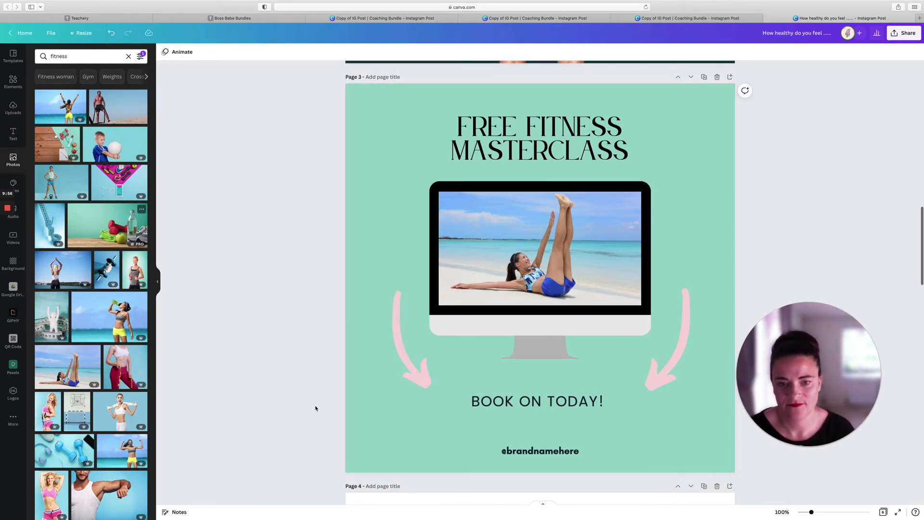
# Step: Search the elements for "fitness", add the black side-stretch silhouette, and place it at reduced size in page 3's lower-left corner
pyautogui.click(14, 85)
pyautogui.moveTo(6, 196)
pyautogui.write('fitness')
pyautogui.press('Return')
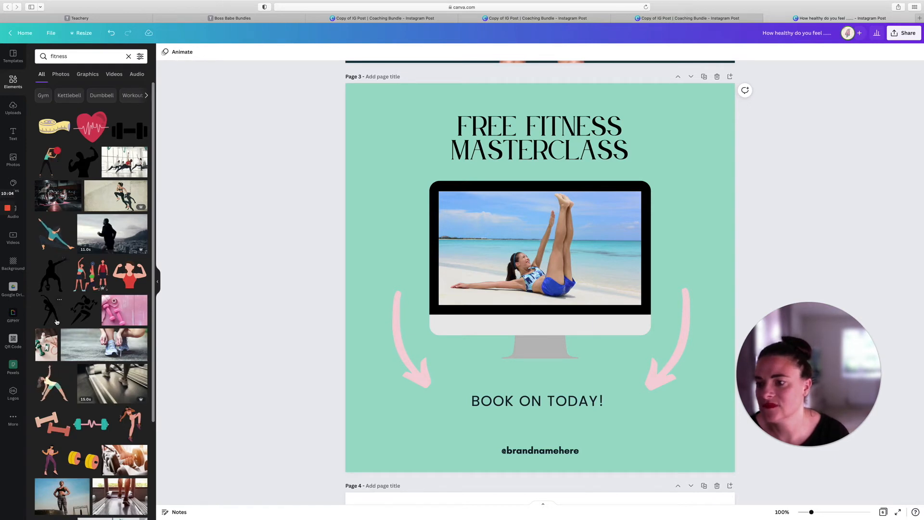
pyautogui.click(54, 318)
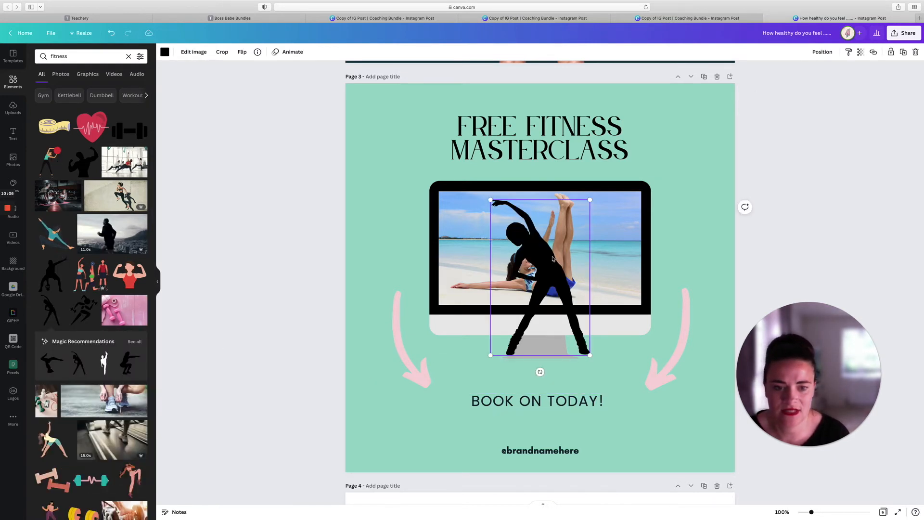
pyautogui.moveTo(588, 197); pyautogui.dragTo(548, 248)
pyautogui.moveTo(532, 292); pyautogui.dragTo(405, 386)
# Step: Duplicate the silhouette into page 3's lower-right corner and flip the copy horizontally
pyautogui.press('super+d')
pyautogui.moveTo(407, 388); pyautogui.dragTo(669, 391)
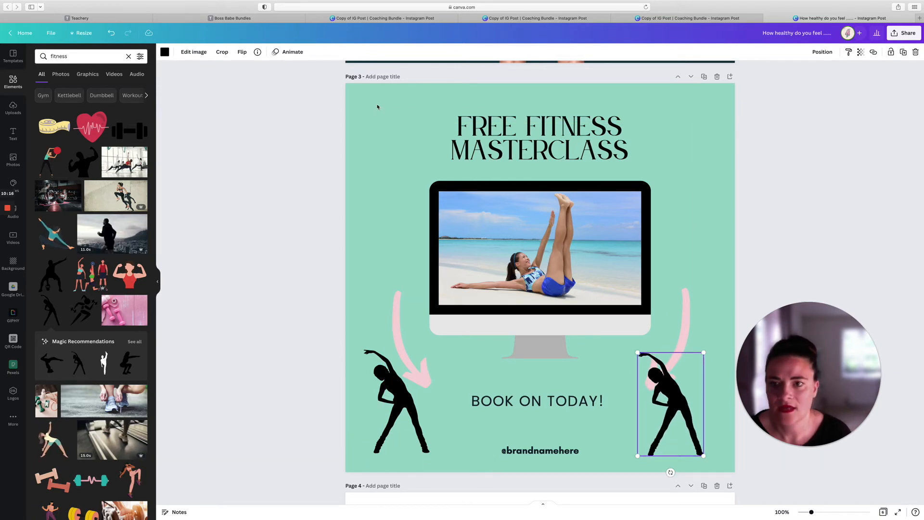
pyautogui.click(242, 51)
pyautogui.click(265, 72)
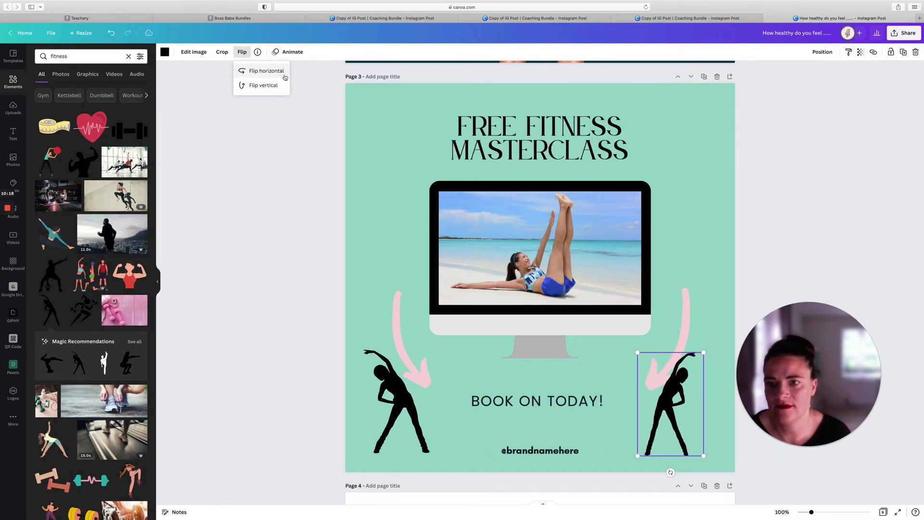
# Step: Move page 3's lower-right silhouette closer to the page edge and recolour both silhouettes dark teal
pyautogui.moveTo(672, 400); pyautogui.dragTo(687, 401)
pyautogui.click(404, 403)
pyautogui.click(165, 52)
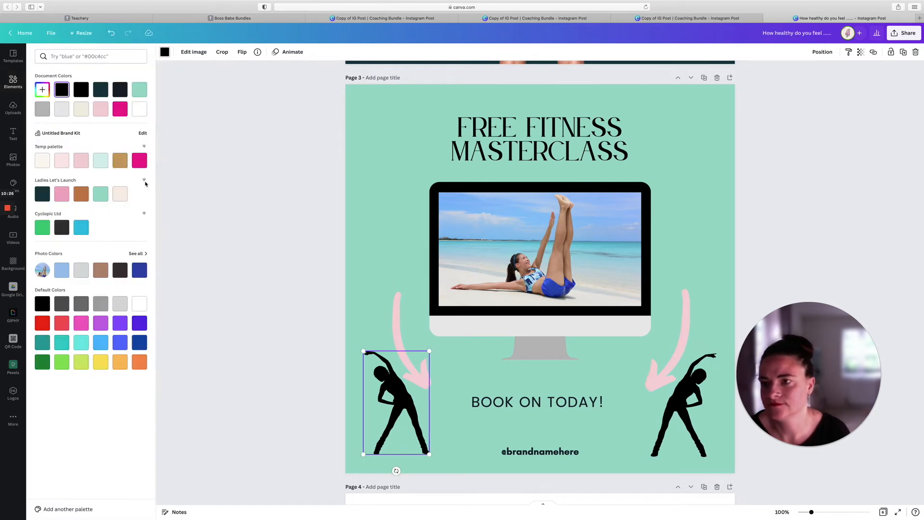
pyautogui.click(101, 90)
pyautogui.click(683, 407)
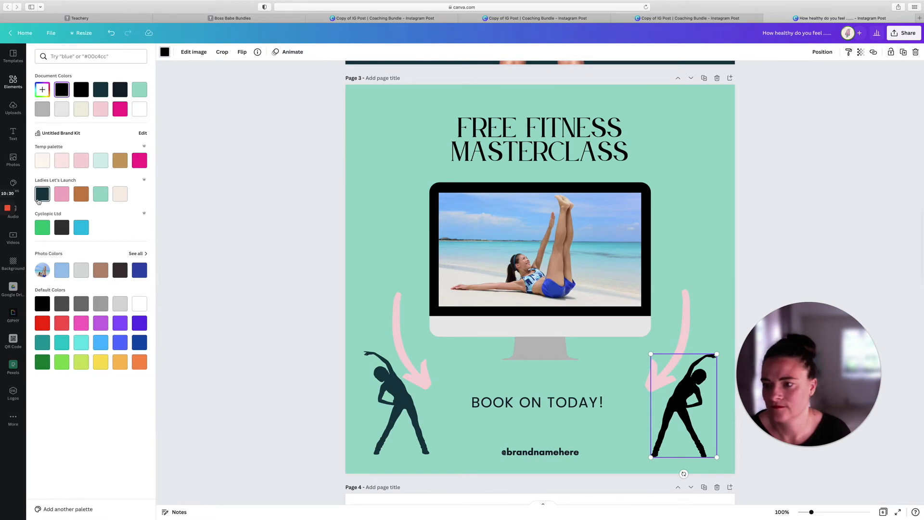
pyautogui.click(42, 194)
pyautogui.click(199, 214)
# Step: Recolour the "FREE FITNESS MASTERCLASS" heading on page 3 dark teal
pyautogui.scroll(2, 211, 215)
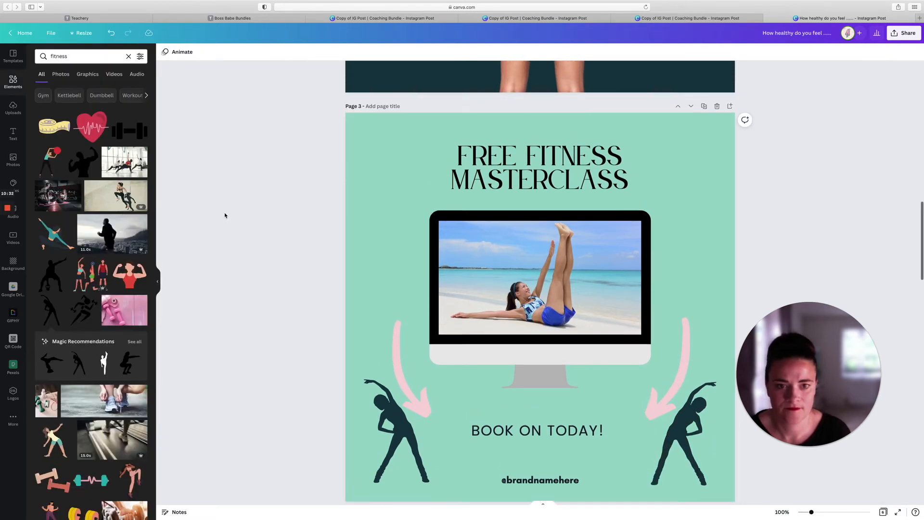
pyautogui.click(490, 192)
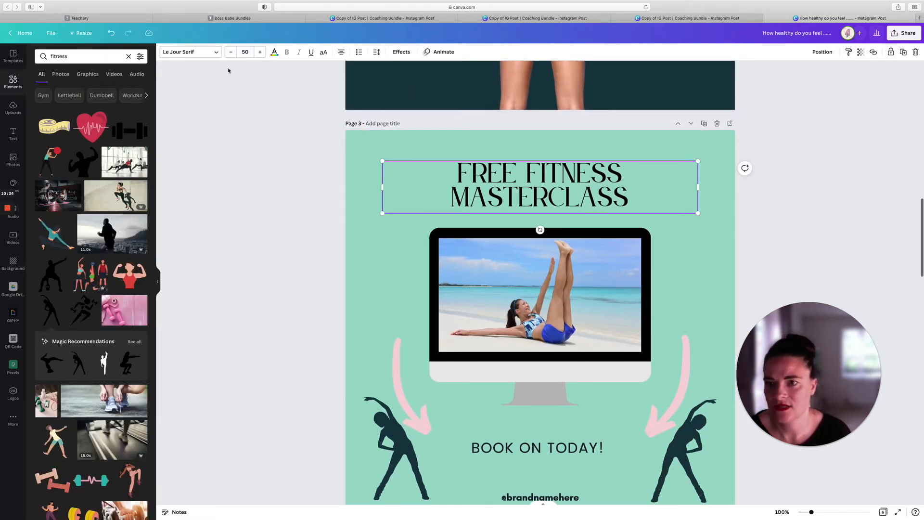
pyautogui.click(277, 55)
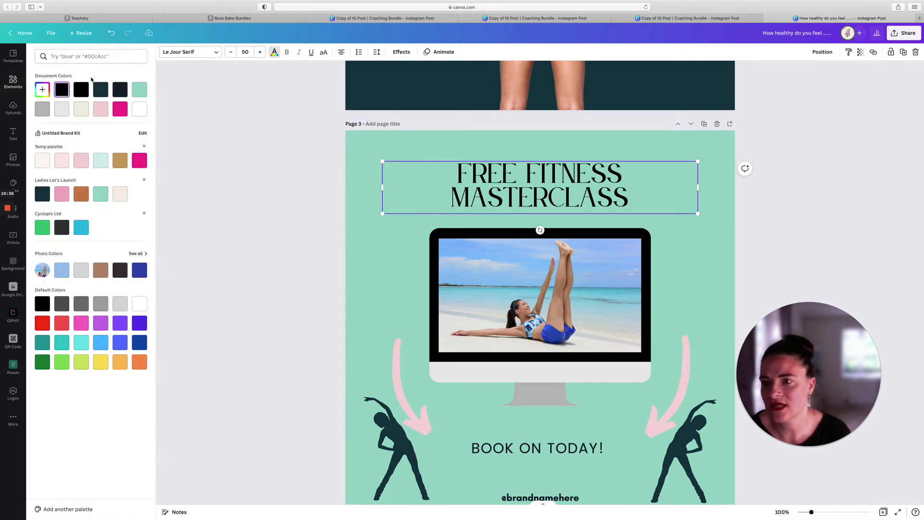
pyautogui.click(13, 133)
pyautogui.click(274, 205)
# Step: Look through the brand and uploaded fonts available for the page 3 heading
pyautogui.click(512, 188)
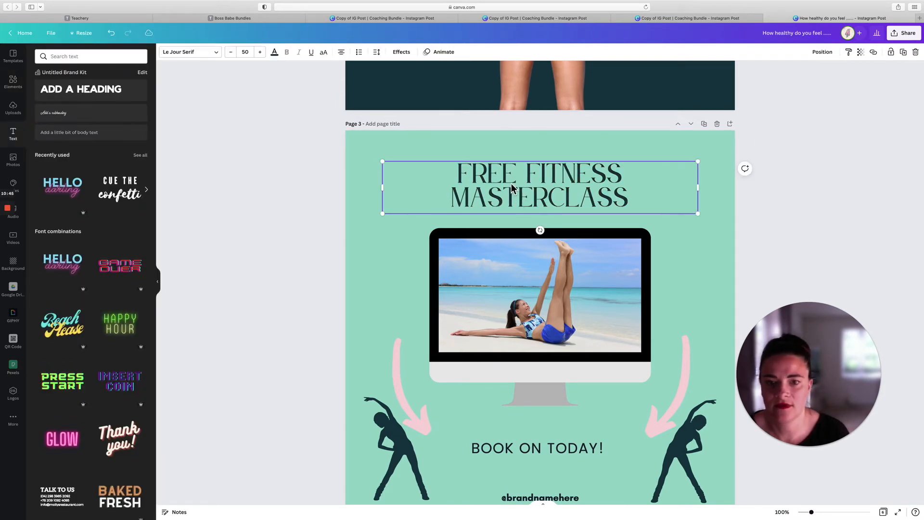
pyautogui.click(217, 57)
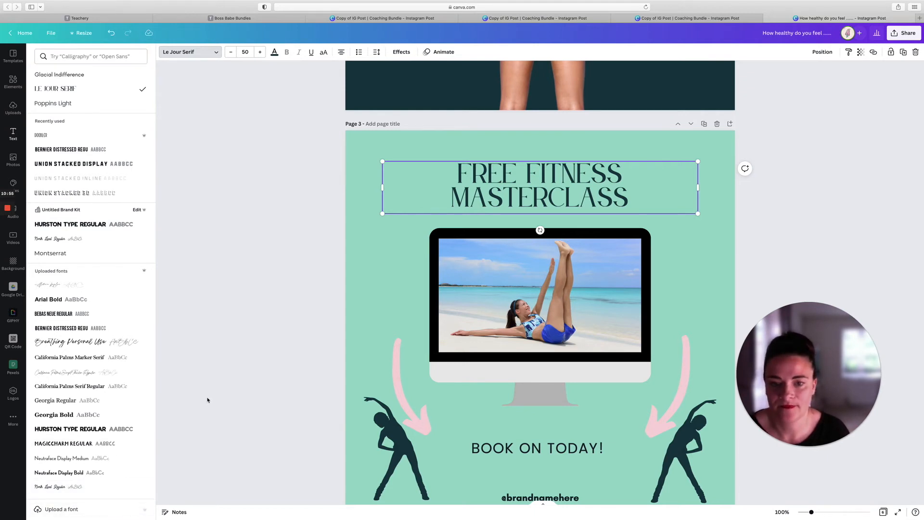
pyautogui.press('Escape')
# Step: Clear the "fitness" element search and add a single-cell photo grid that fills blank page 4
pyautogui.scroll(-5, 215, 398)
pyautogui.scroll(-6, 215, 398)
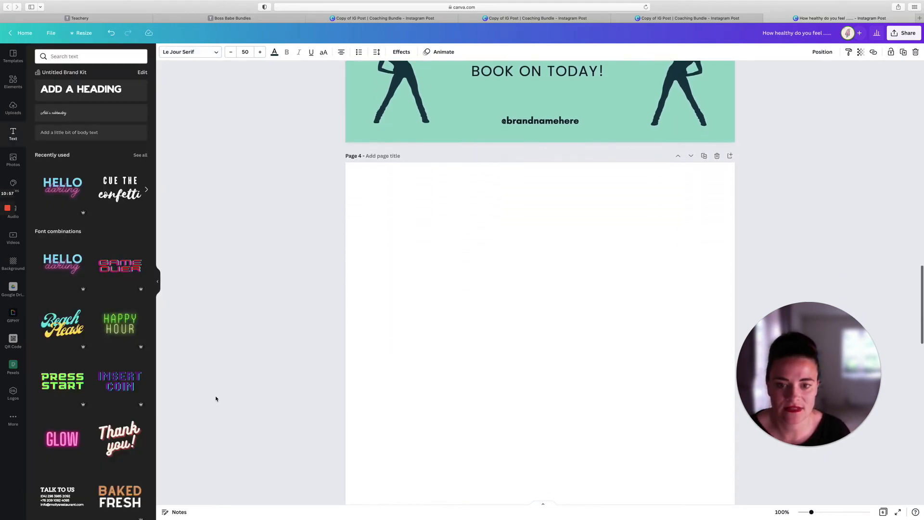
pyautogui.click(343, 268)
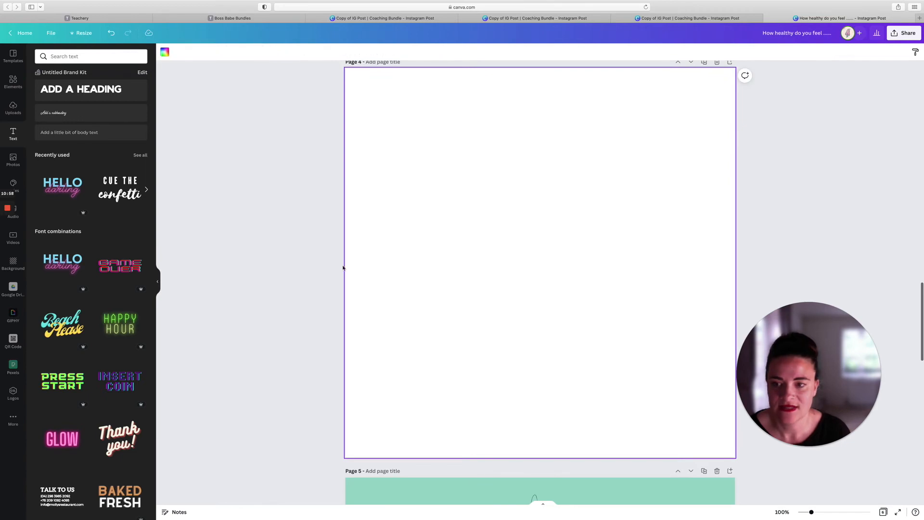
pyautogui.click(13, 82)
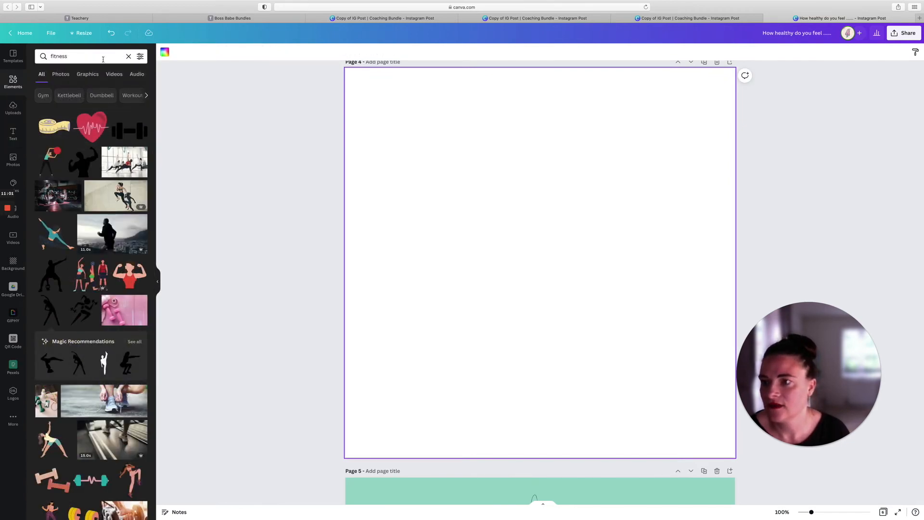
pyautogui.click(129, 57)
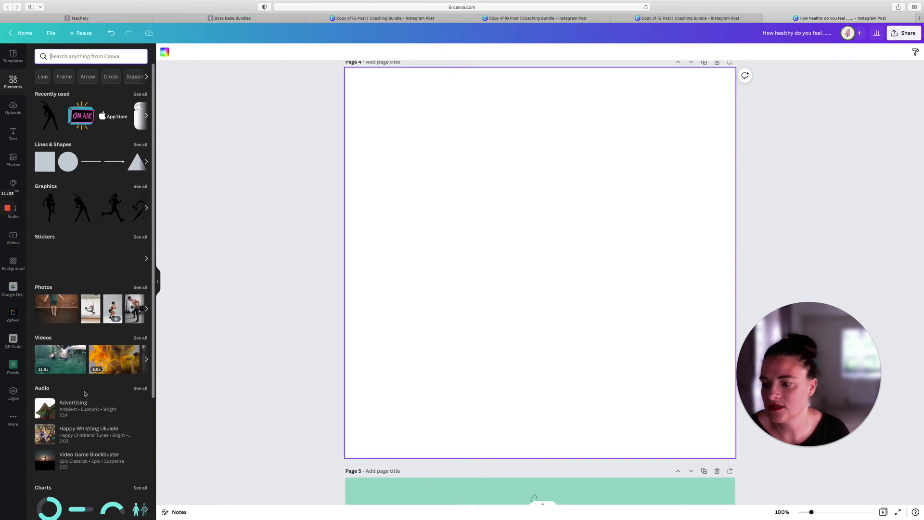
pyautogui.scroll(-5, 81, 394)
pyautogui.click(49, 494)
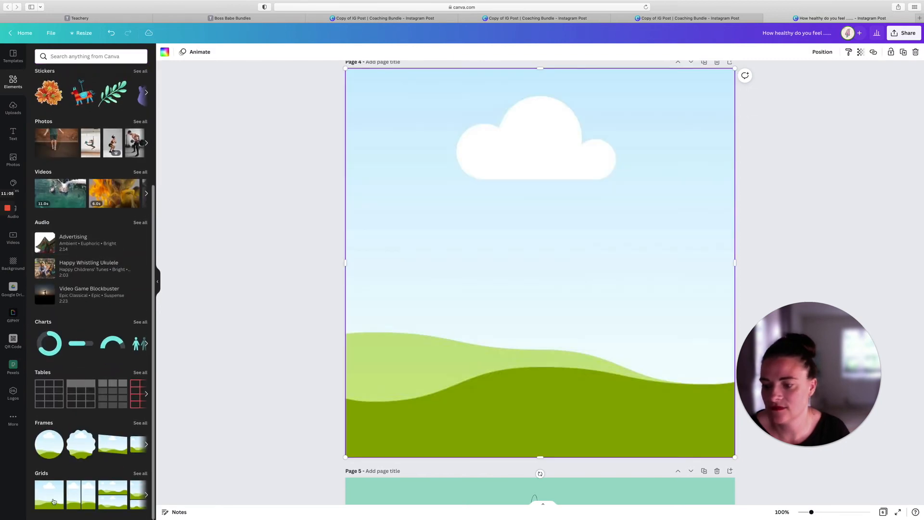
# Step: Fill page 4's grid with the red dumbbells, apple and water bottle photo and shift its crop to show the whole bottle
pyautogui.click(3, 159)
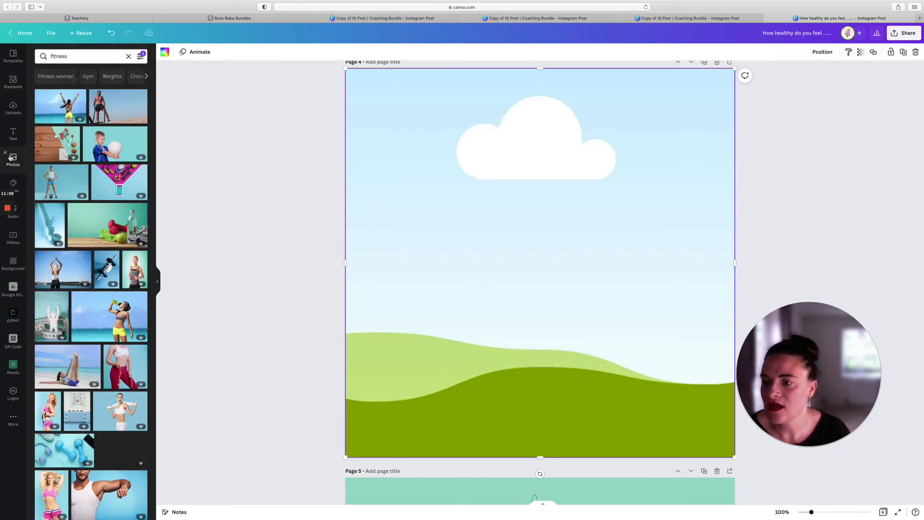
pyautogui.scroll(-3, 260, 187)
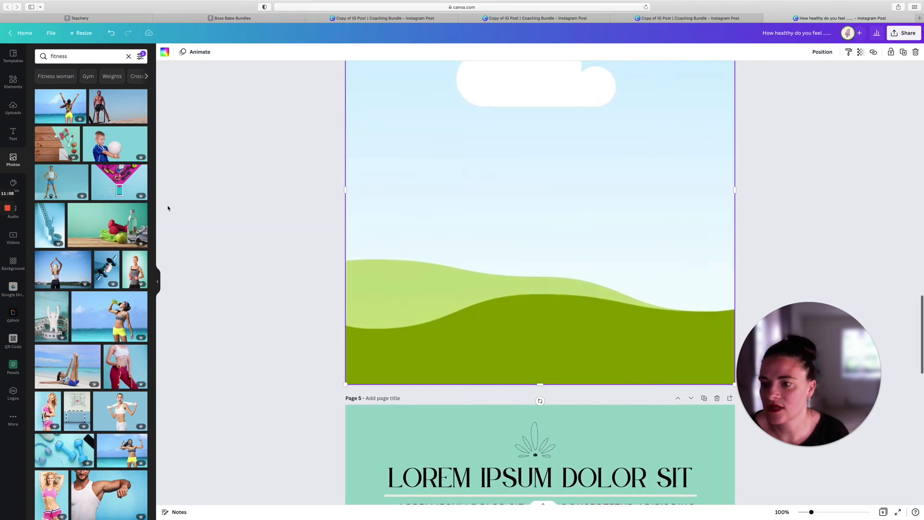
pyautogui.moveTo(135, 219); pyautogui.dragTo(411, 179)
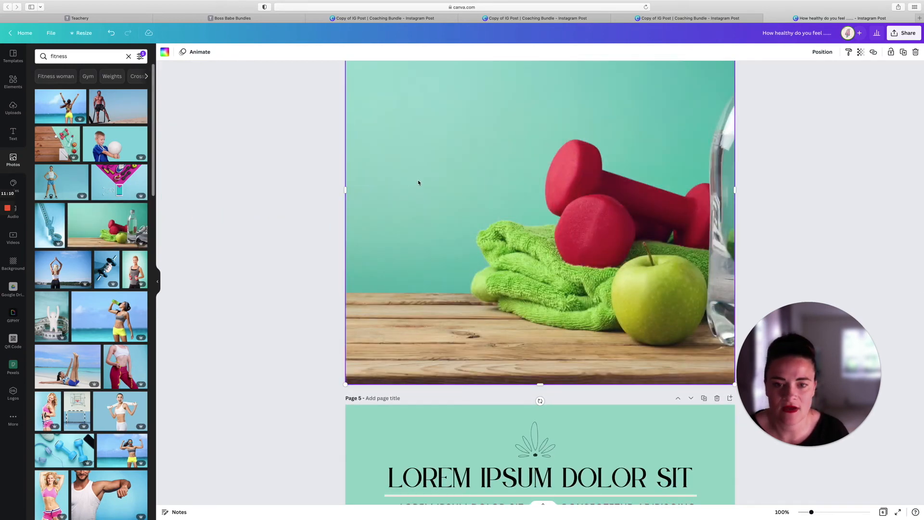
pyautogui.doubleClick(418, 182)
pyautogui.moveTo(478, 196); pyautogui.dragTo(426, 194)
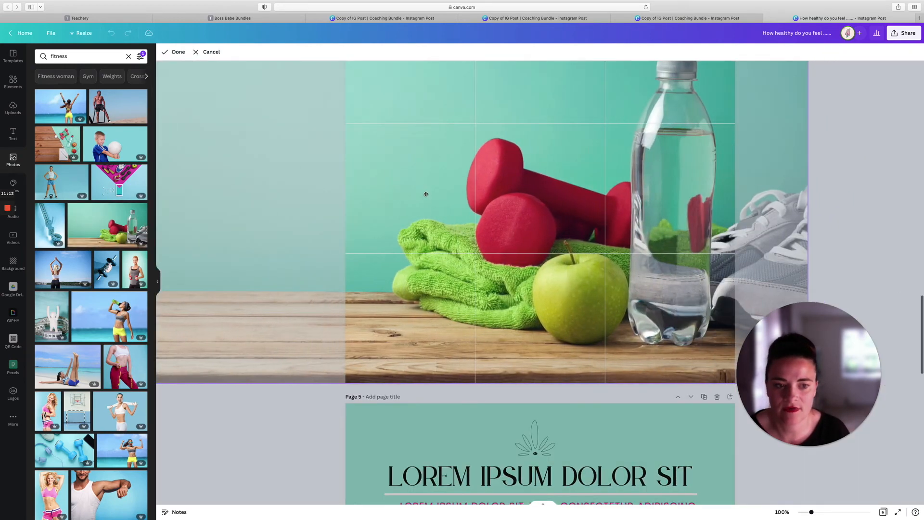
pyautogui.click(311, 494)
# Step: Change page 5's background to the dark teal of the "Ladies Let's Launch" palette
pyautogui.scroll(-10, 315, 492)
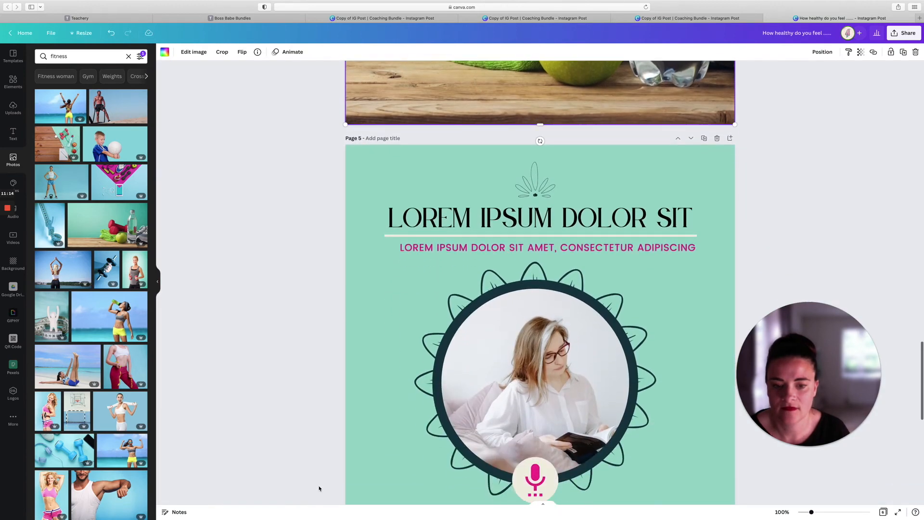
pyautogui.click(396, 144)
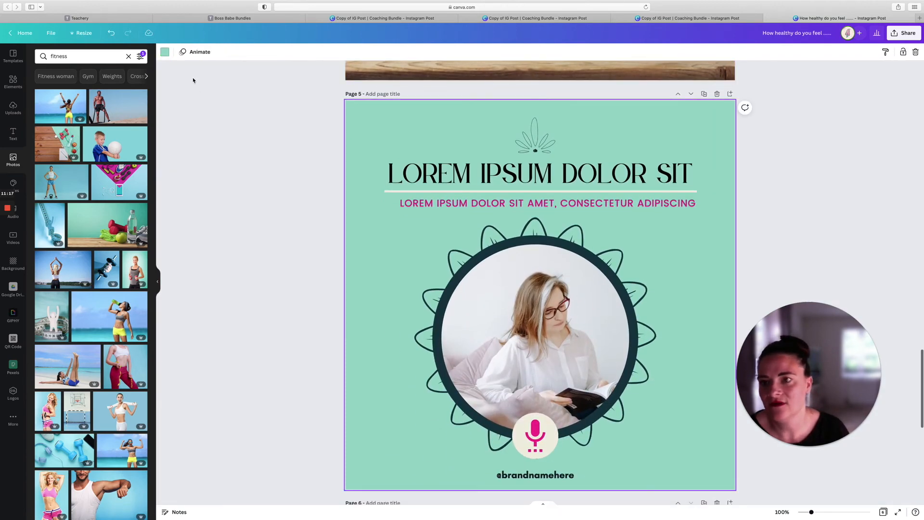
pyautogui.click(165, 52)
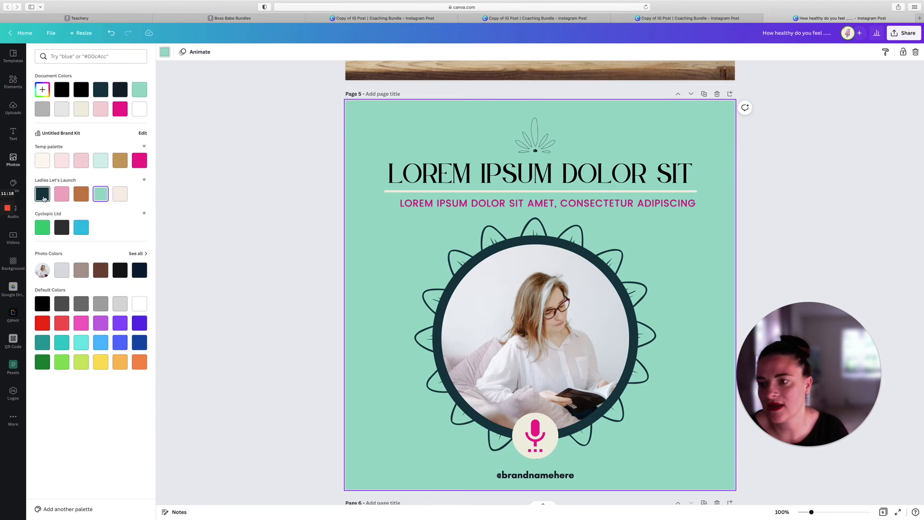
pyautogui.click(43, 197)
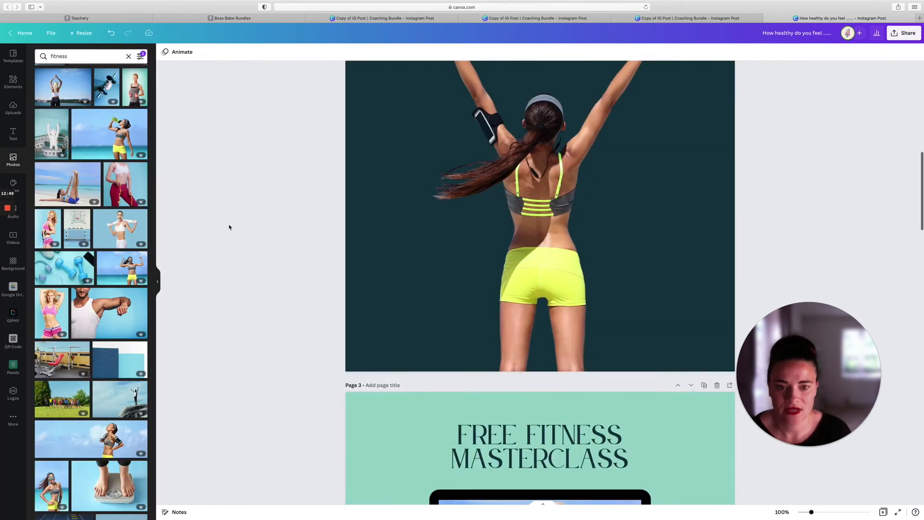
# Step: Add a single-cell photo grid that fills blank page 6
pyautogui.scroll(10, 229, 227)
pyautogui.scroll(-1, 230, 225)
pyautogui.scroll(-20, 230, 227)
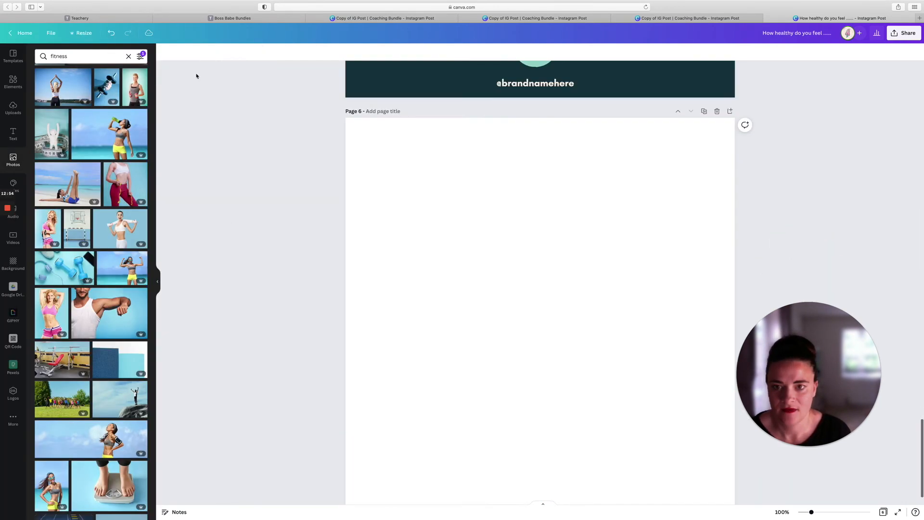
pyautogui.click(13, 82)
pyautogui.scroll(-5, 76, 345)
pyautogui.click(49, 495)
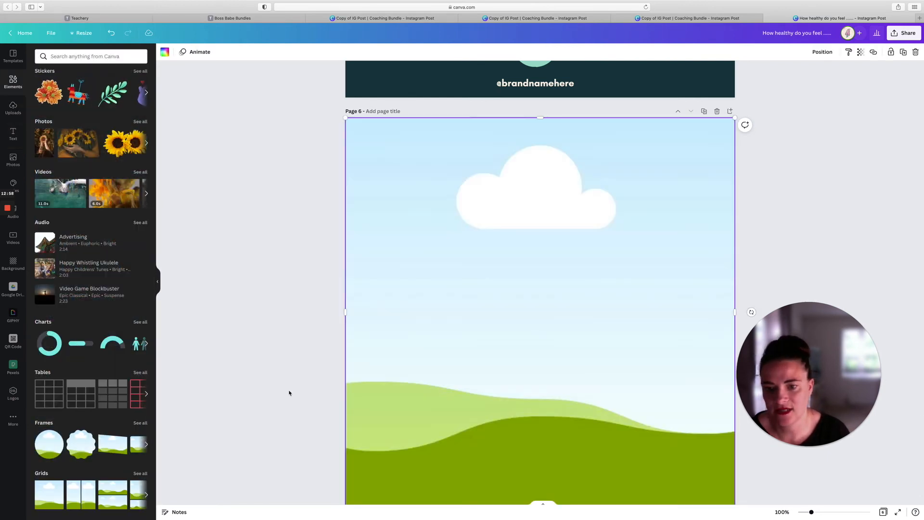
# Step: Fill page 6's grid with the fitness photo of the woman measuring her waist with a blue tape
pyautogui.click(13, 158)
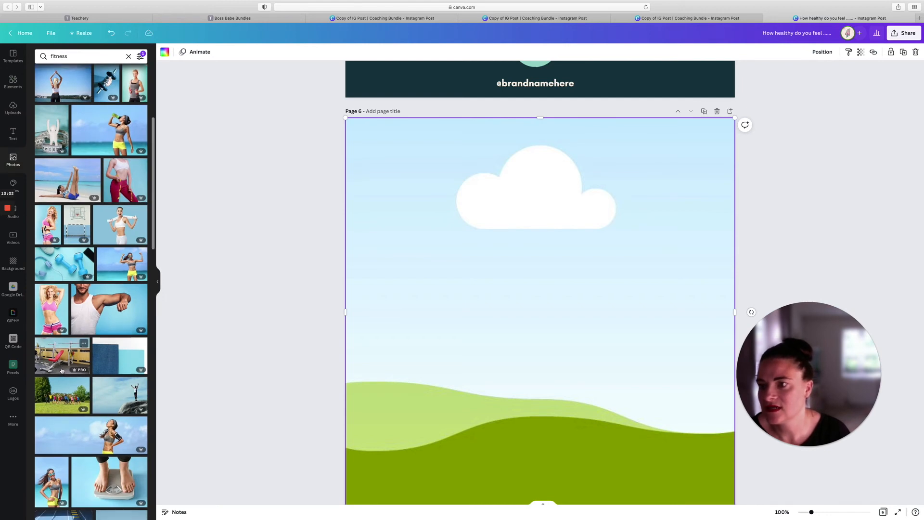
pyautogui.scroll(-1, 62, 370)
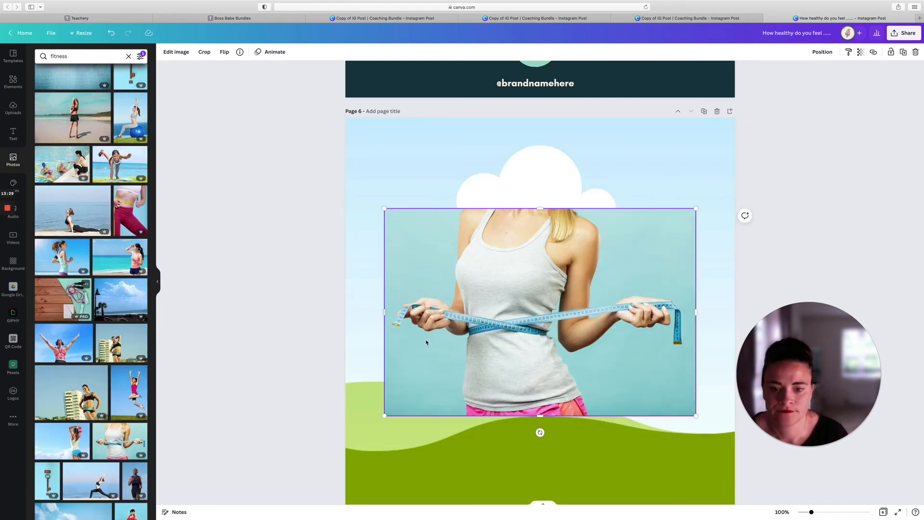
pyautogui.moveTo(441, 340); pyautogui.dragTo(429, 289)
pyautogui.click(283, 268)
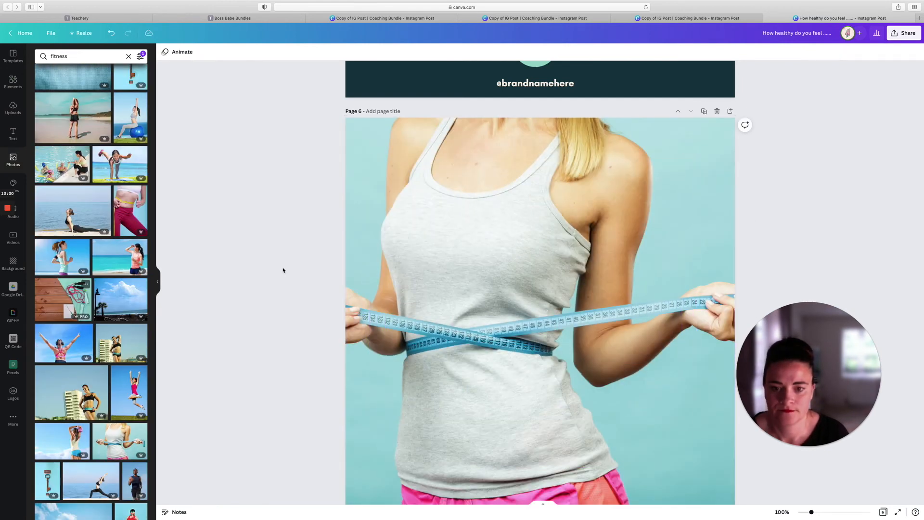
# Step: Review all pages together in the grid overview to compare their colours and photos
pyautogui.scroll(1, 273, 266)
pyautogui.scroll(10, 272, 264)
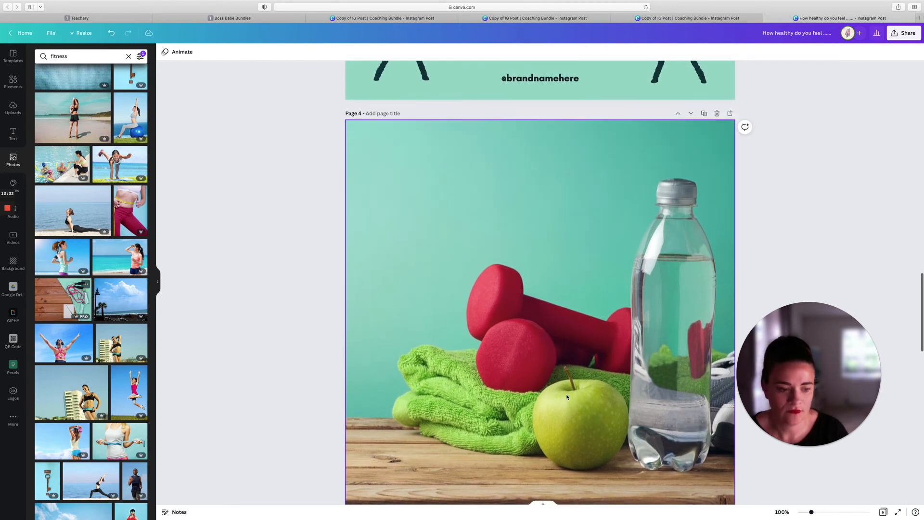
pyautogui.click(883, 512)
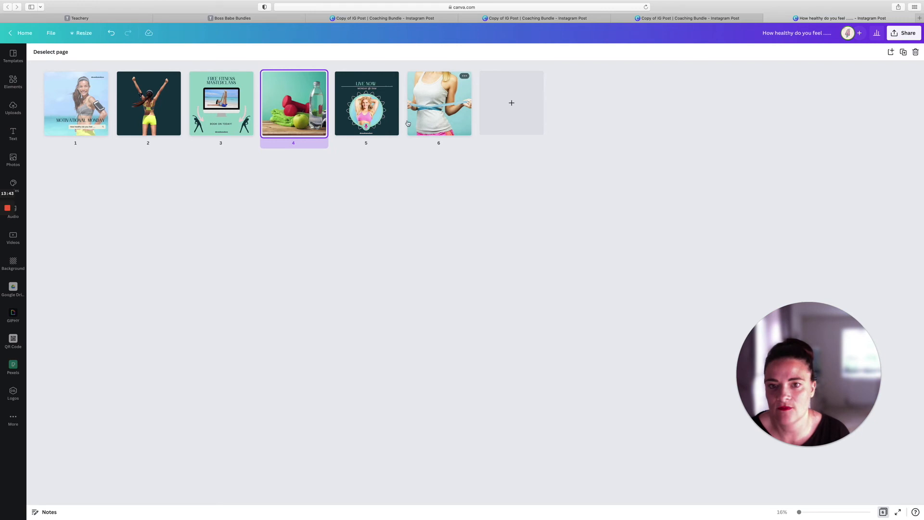
# Step: Remove the background from the waist-measuring photo on page 6
pyautogui.doubleClick(426, 108)
pyautogui.click(451, 212)
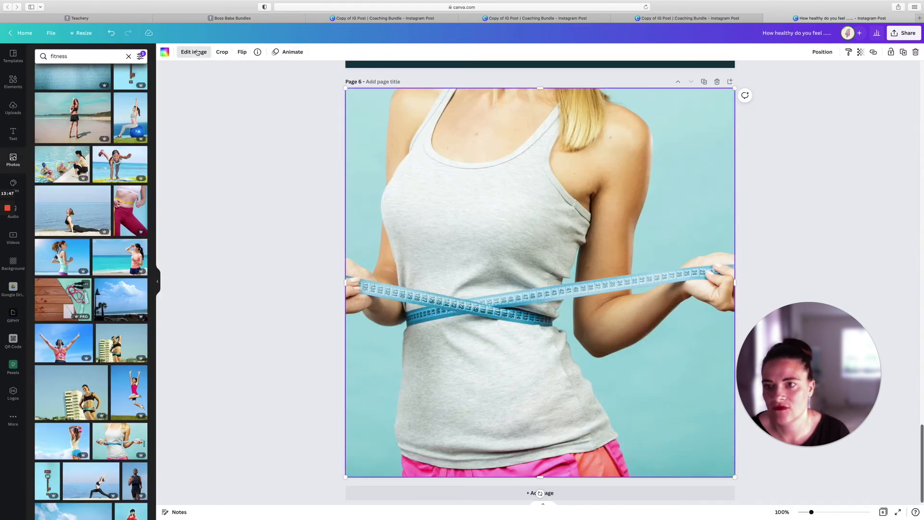
pyautogui.click(194, 52)
pyautogui.click(67, 130)
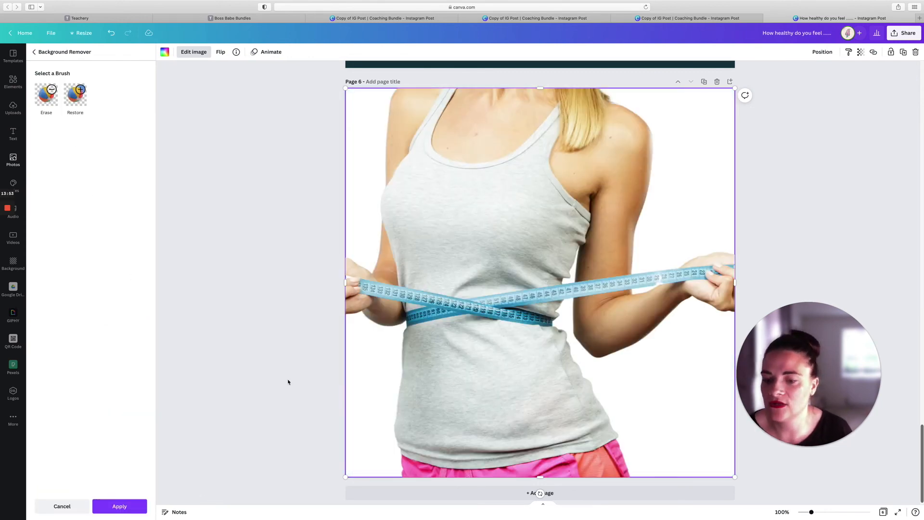
pyautogui.click(285, 255)
pyautogui.click(211, 248)
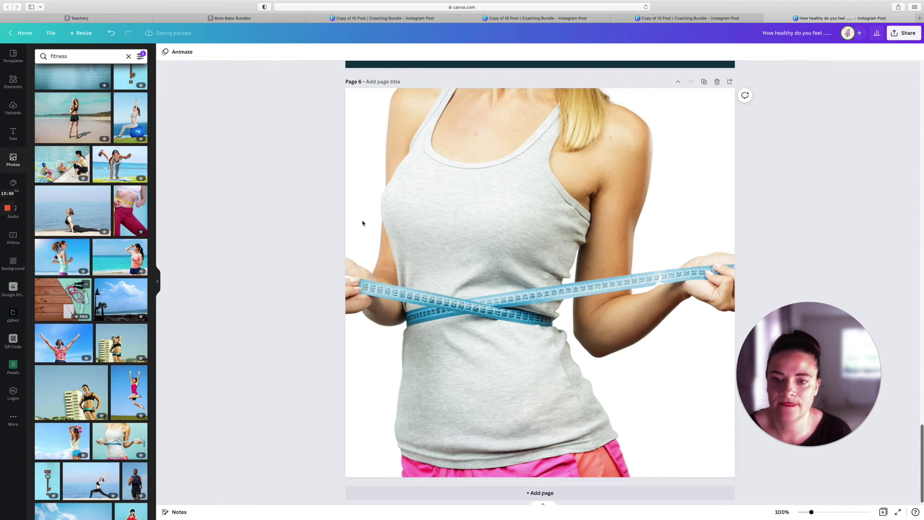
# Step: Move page 6's cut-out photo aside to reach the grid behind it and change the background colour to mint green
pyautogui.moveTo(362, 223); pyautogui.dragTo(443, 219)
pyautogui.click(371, 204)
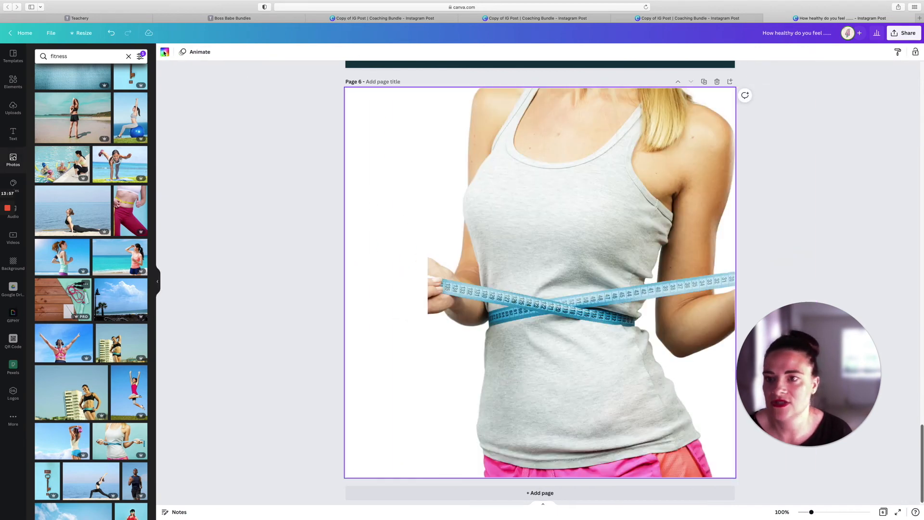
pyautogui.click(166, 53)
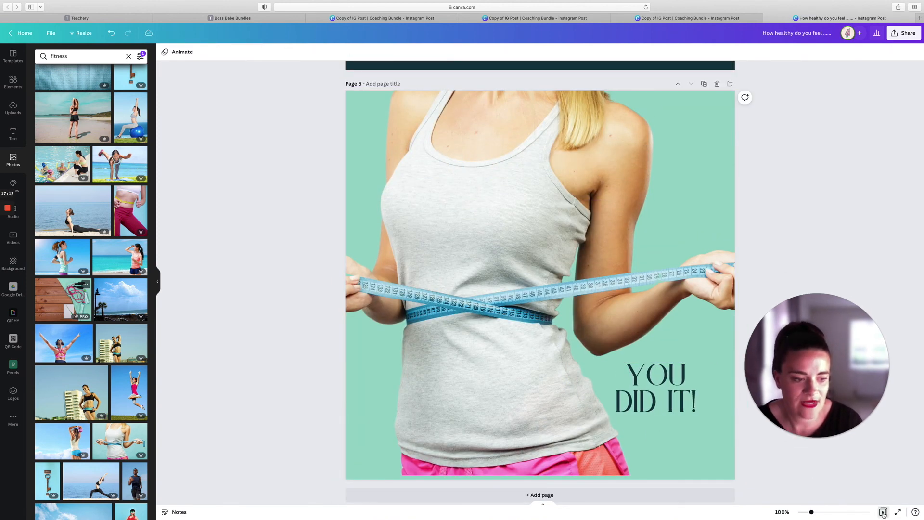
# Step: In the page overview, move the "DRINK WATER!" page to third position and insert a new page after page 1
pyautogui.click(884, 513)
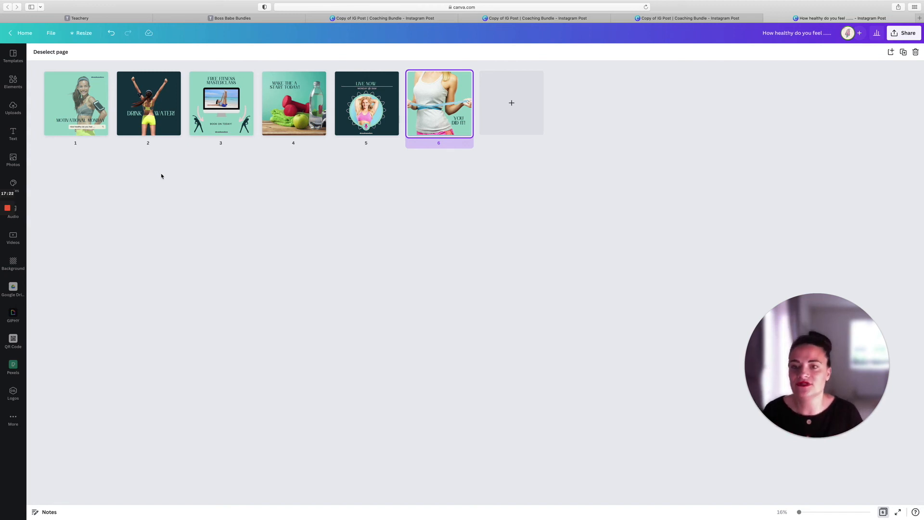
pyautogui.moveTo(150, 97); pyautogui.dragTo(272, 115)
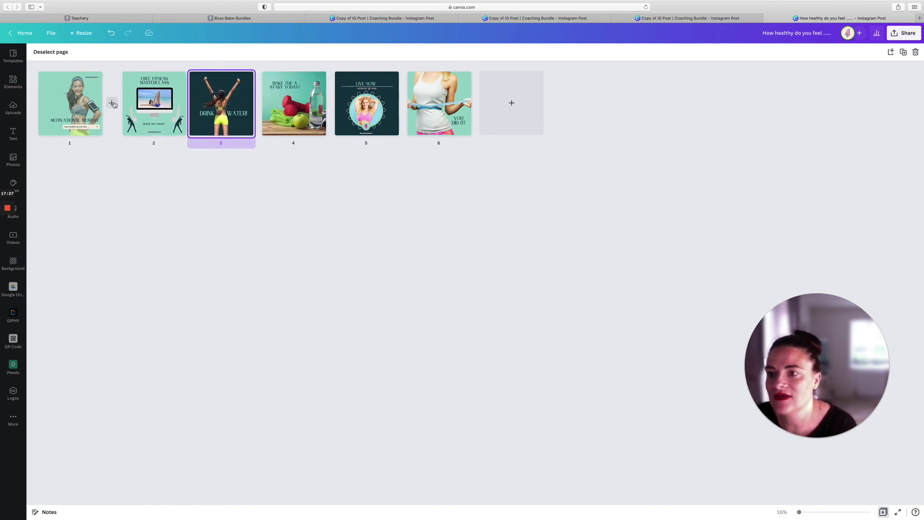
pyautogui.click(111, 105)
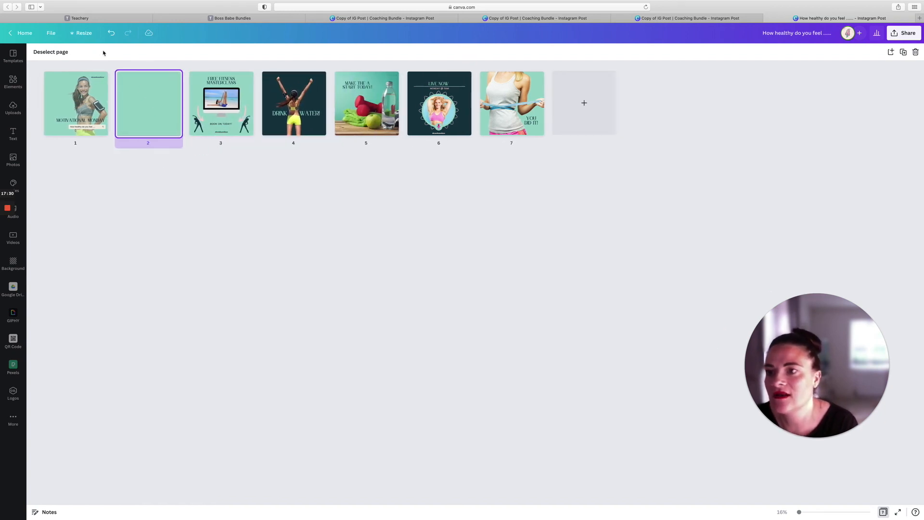